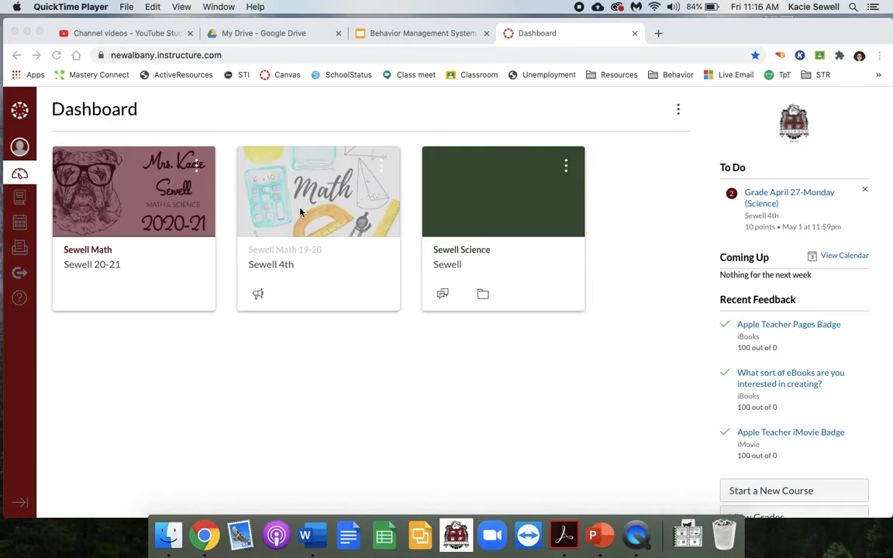
- Open the Math 19-20 course and collapse its Virtual School Daily Lessons module
{"action": "left_click", "coordinate": [319, 249]}
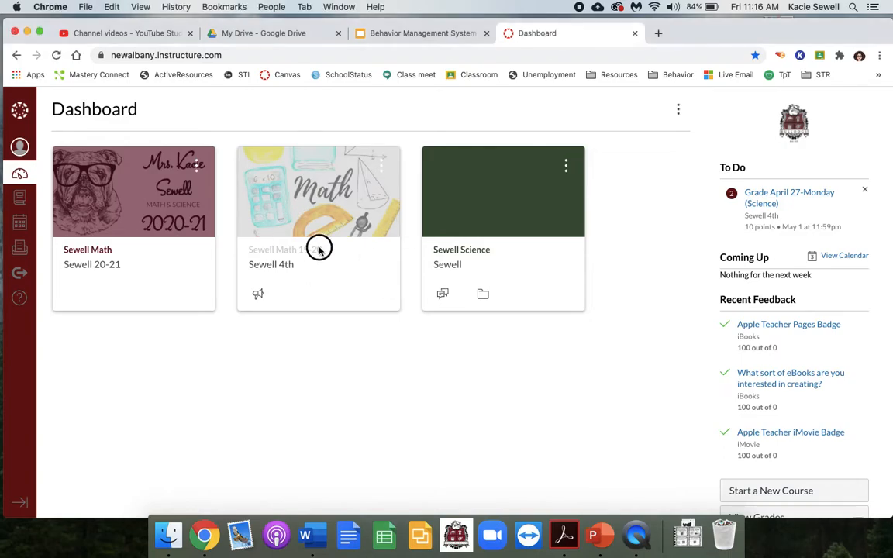
{"action": "left_click", "coordinate": [277, 258]}
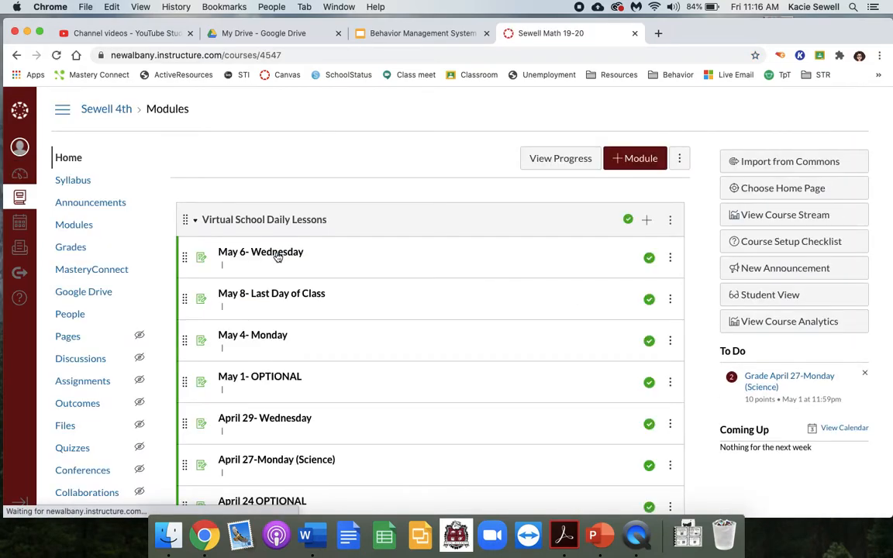
{"action": "left_click", "coordinate": [195, 220]}
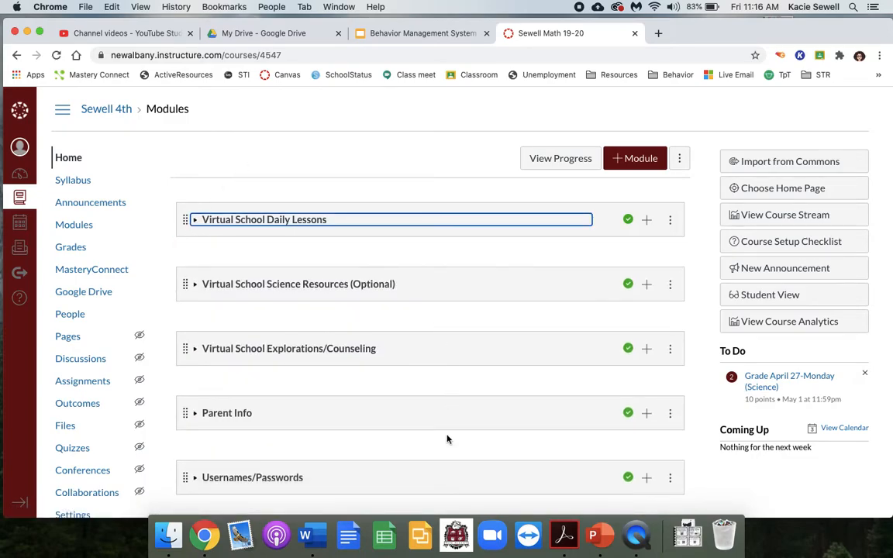
- Look through the course's full module list, from Virtual School Daily Lessons down to Harry Potter Read Aloud
{"action": "scroll", "coordinate": [446, 439], "scroll_direction": "down", "scroll_amount": 15}
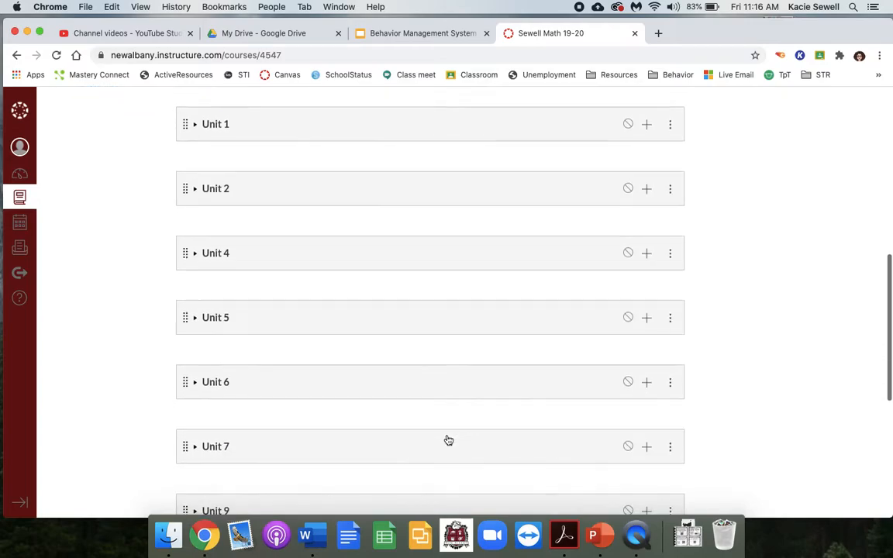
{"action": "scroll", "coordinate": [448, 440], "scroll_direction": "down", "scroll_amount": 5}
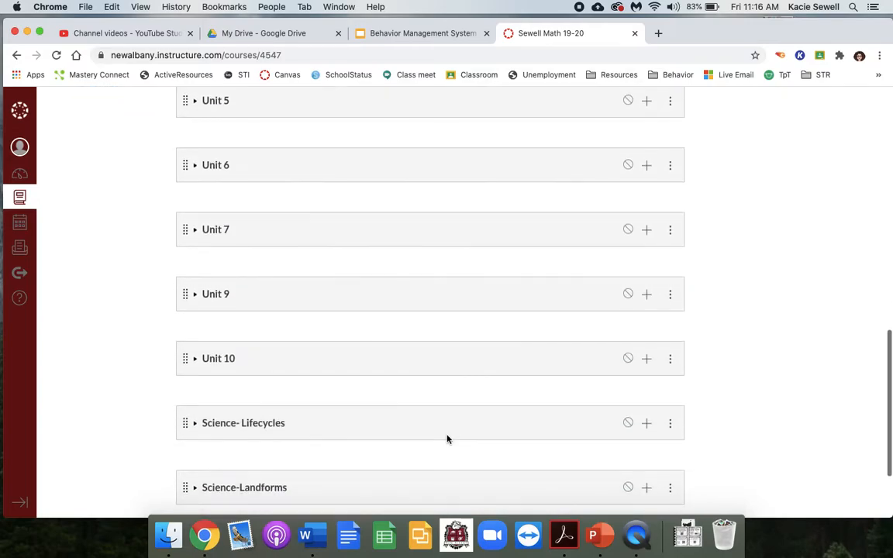
{"action": "scroll", "coordinate": [447, 439], "scroll_direction": "down", "scroll_amount": 4}
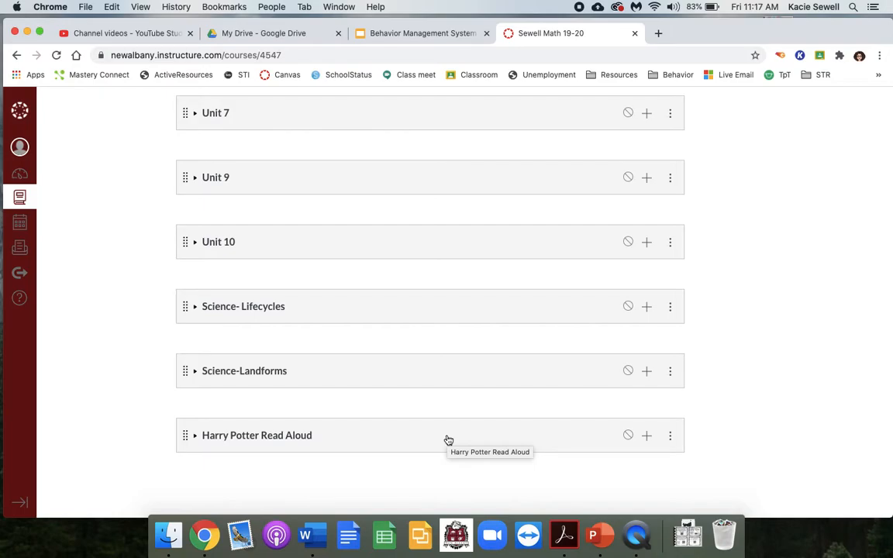
{"action": "scroll", "coordinate": [455, 277], "scroll_direction": "up", "scroll_amount": 2}
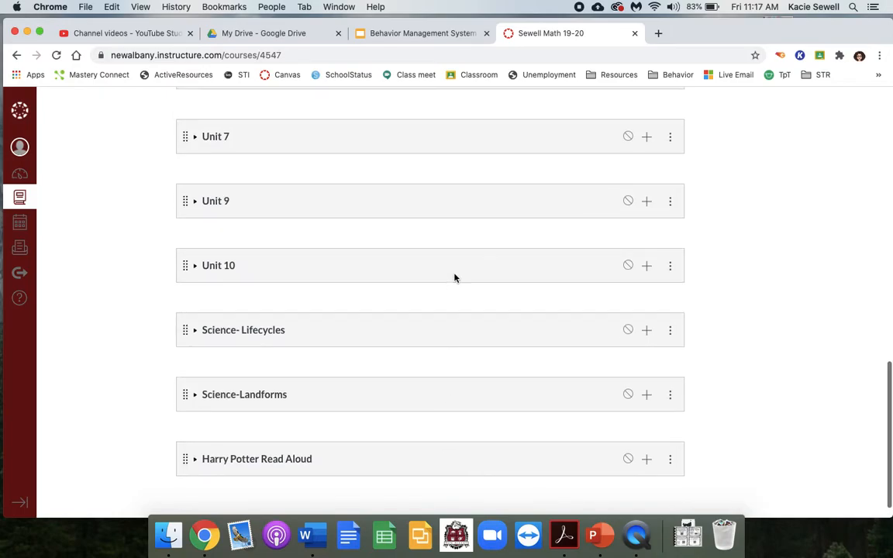
{"action": "scroll", "coordinate": [454, 277], "scroll_direction": "up", "scroll_amount": 15}
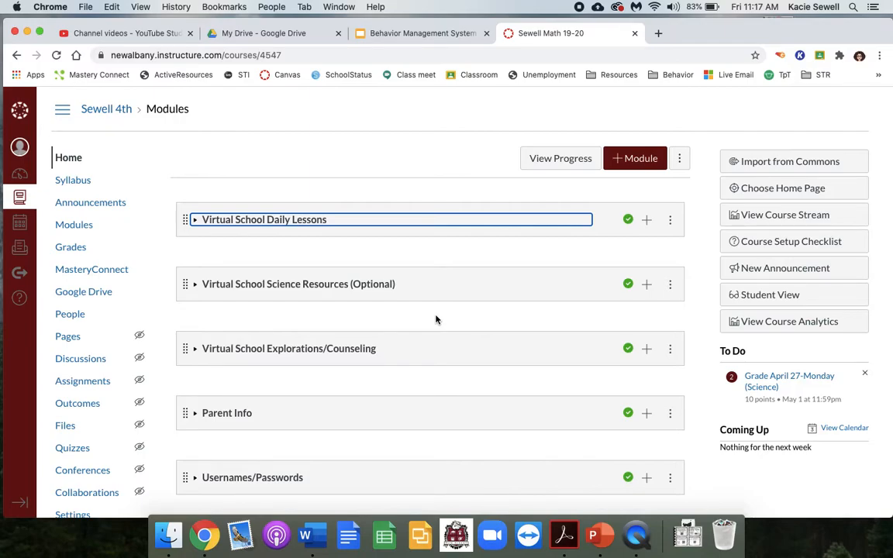
{"action": "scroll", "coordinate": [436, 319], "scroll_direction": "down", "scroll_amount": 3}
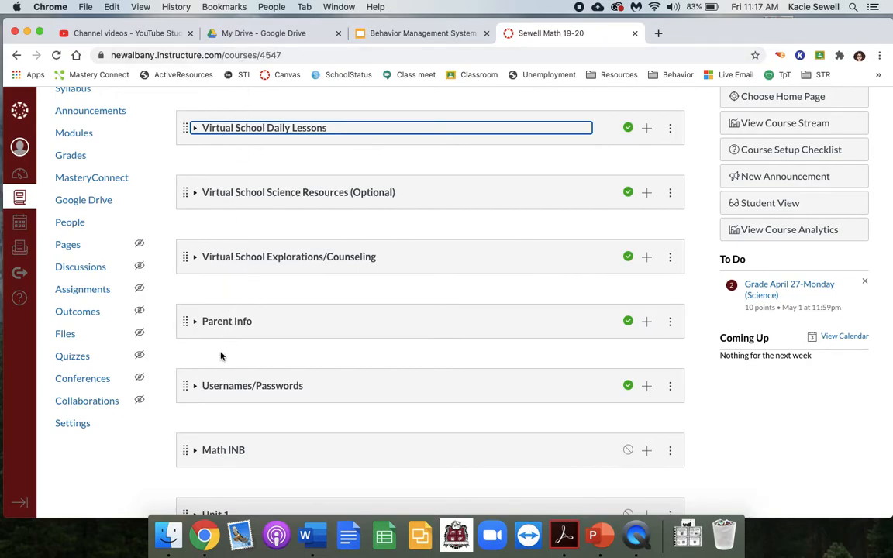
{"action": "mouse_move", "coordinate": [186, 128]}
{"action": "left_mouse_down"}
{"action": "mouse_move", "coordinate": [195, 244]}
{"action": "mouse_move", "coordinate": [187, 127]}
{"action": "left_mouse_up"}
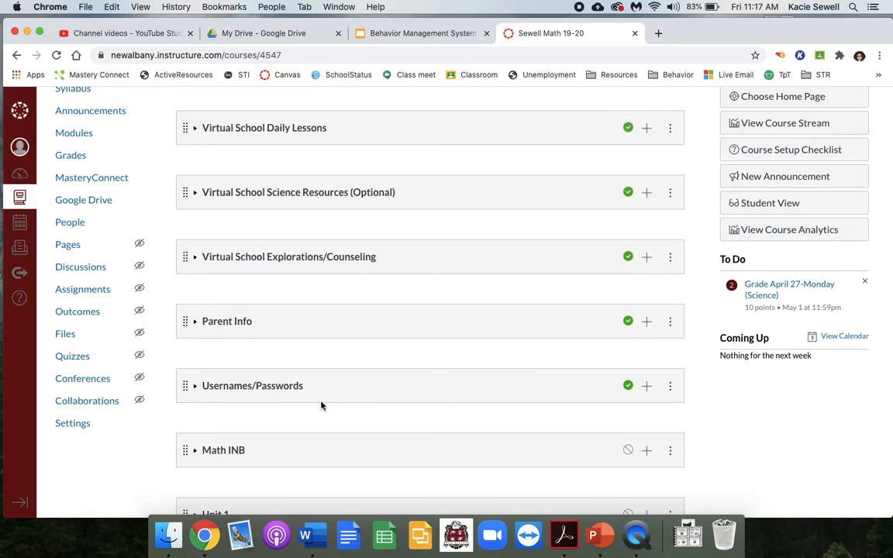
{"action": "scroll", "coordinate": [326, 424], "scroll_direction": "down", "scroll_amount": 10}
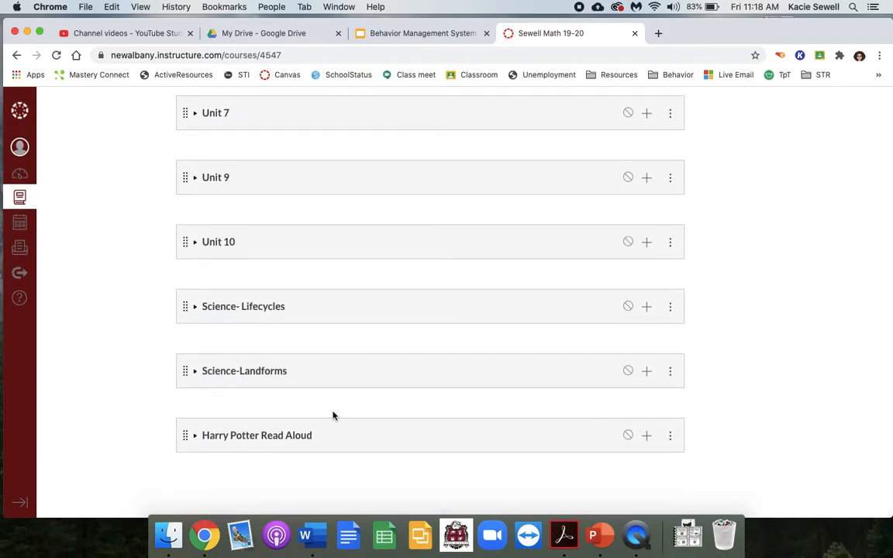
- Expand the Harry Potter Read Aloud module to view its contents and collapse it again
{"action": "scroll", "coordinate": [334, 416], "scroll_direction": "up", "scroll_amount": 1}
{"action": "scroll", "coordinate": [334, 416], "scroll_direction": "down", "scroll_amount": 1}
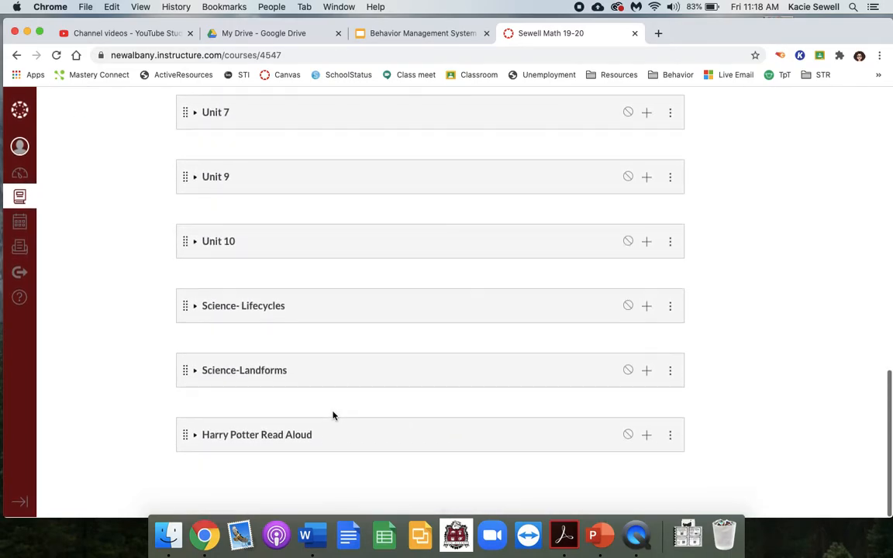
{"action": "left_click", "coordinate": [193, 437]}
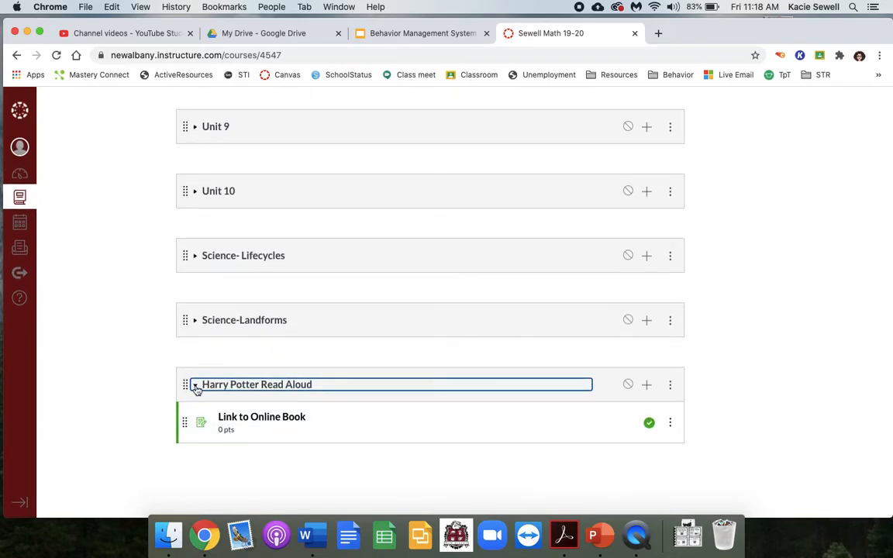
{"action": "left_click", "coordinate": [192, 383]}
- Save Course Modules as what the course home page displays
{"action": "scroll", "coordinate": [196, 395], "scroll_direction": "up", "scroll_amount": 10}
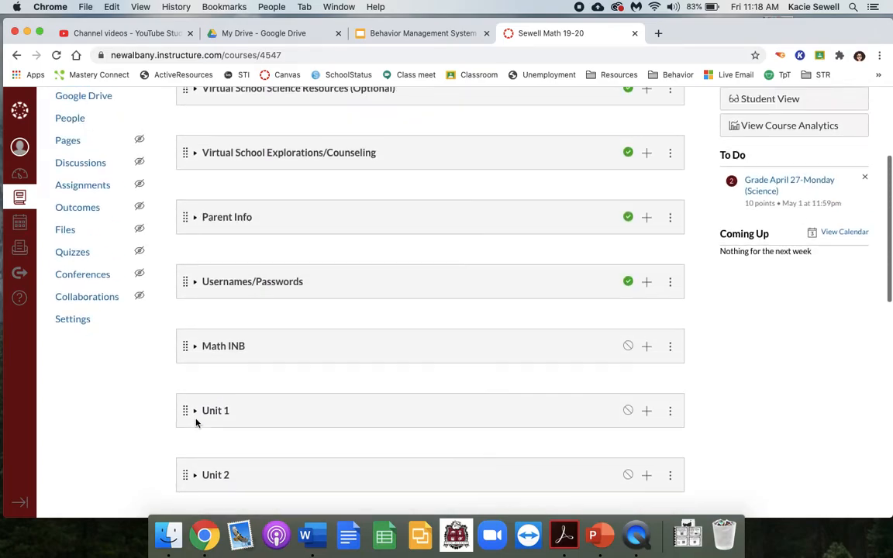
{"action": "scroll", "coordinate": [196, 423], "scroll_direction": "up", "scroll_amount": 3}
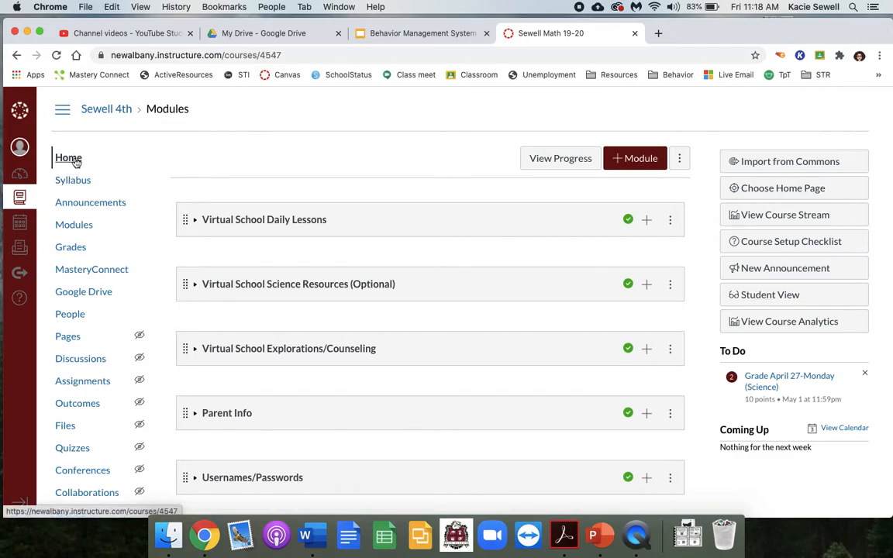
{"action": "left_click", "coordinate": [812, 188]}
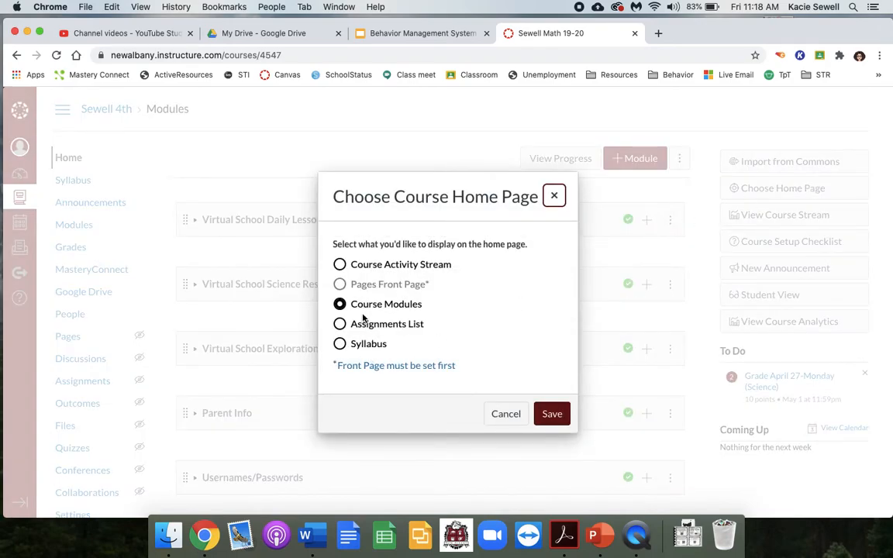
{"action": "left_click", "coordinate": [552, 418]}
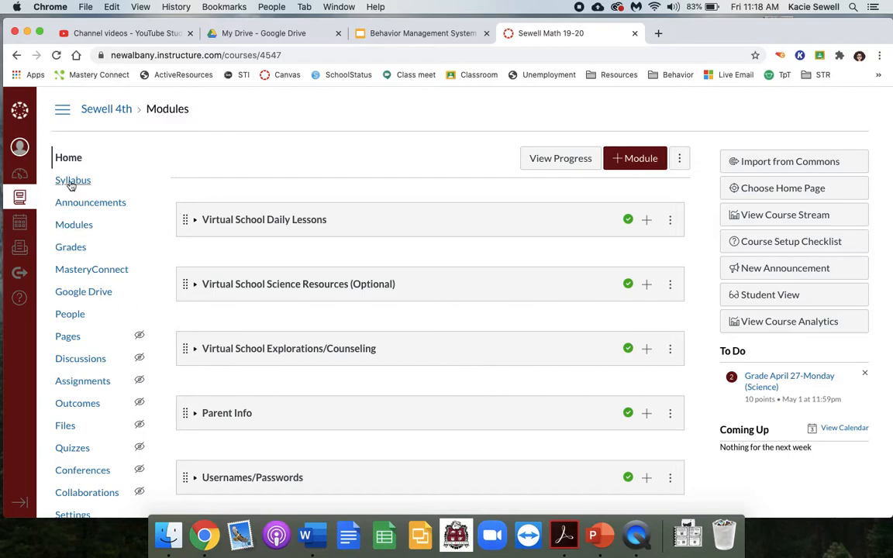
- Switch the course to Student View and collapse the Virtual School Daily Lessons and Virtual School Science Resources (Optional) modules
{"action": "scroll", "coordinate": [71, 457], "scroll_direction": "down", "scroll_amount": 5}
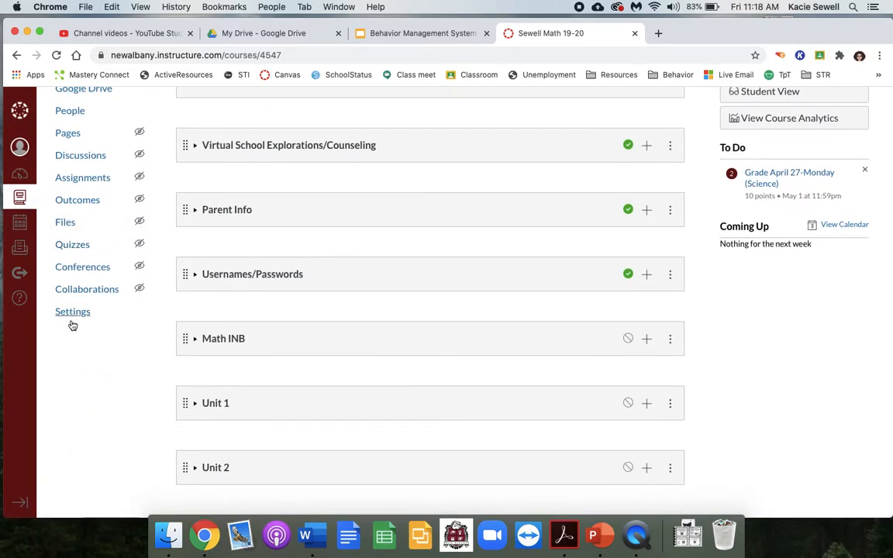
{"action": "scroll", "coordinate": [72, 323], "scroll_direction": "up", "scroll_amount": 2}
{"action": "scroll", "coordinate": [73, 322], "scroll_direction": "up", "scroll_amount": 5}
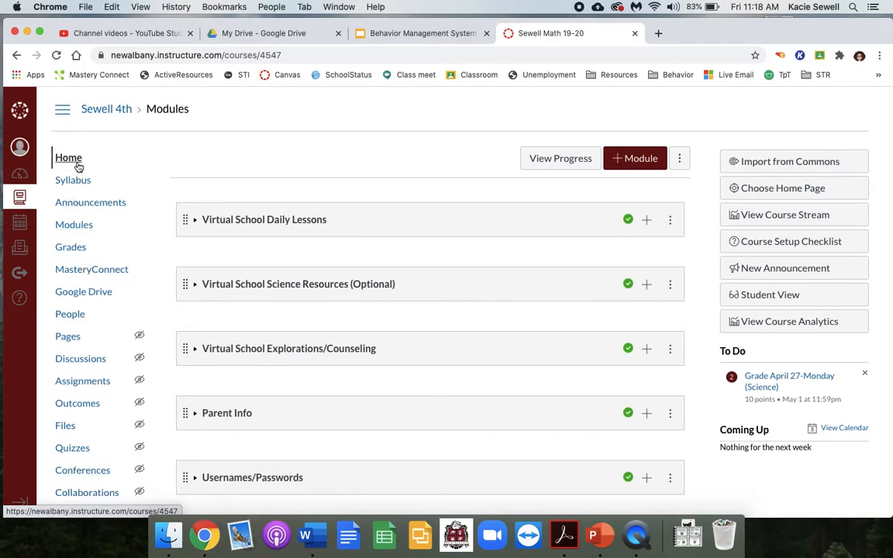
{"action": "left_click", "coordinate": [831, 299]}
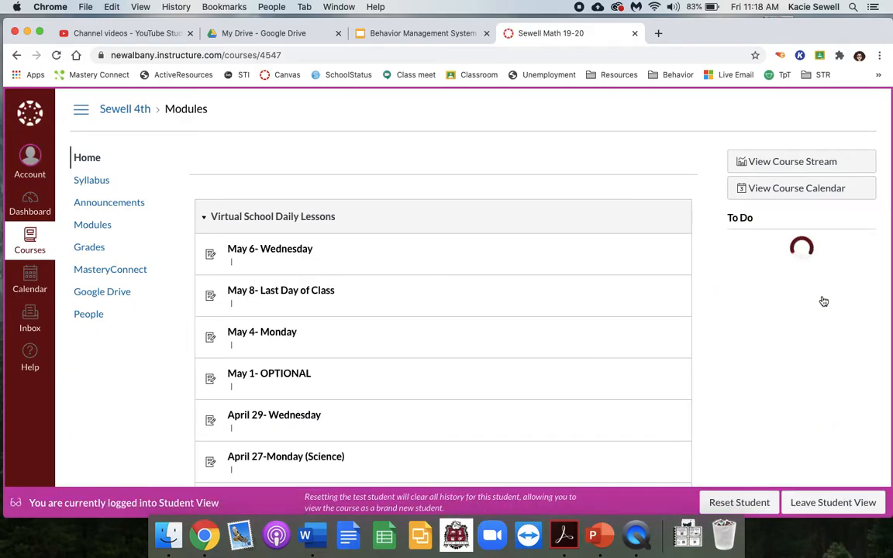
{"action": "left_click", "coordinate": [205, 220]}
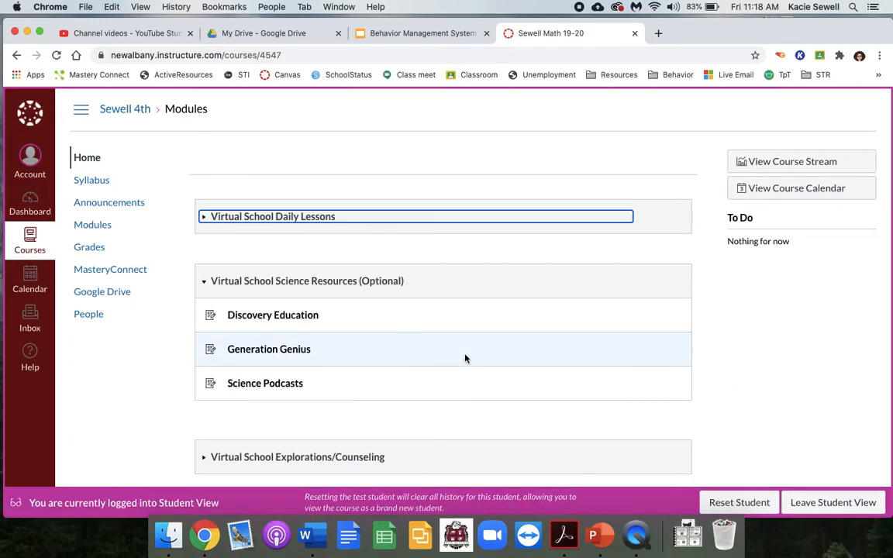
{"action": "left_click", "coordinate": [203, 285]}
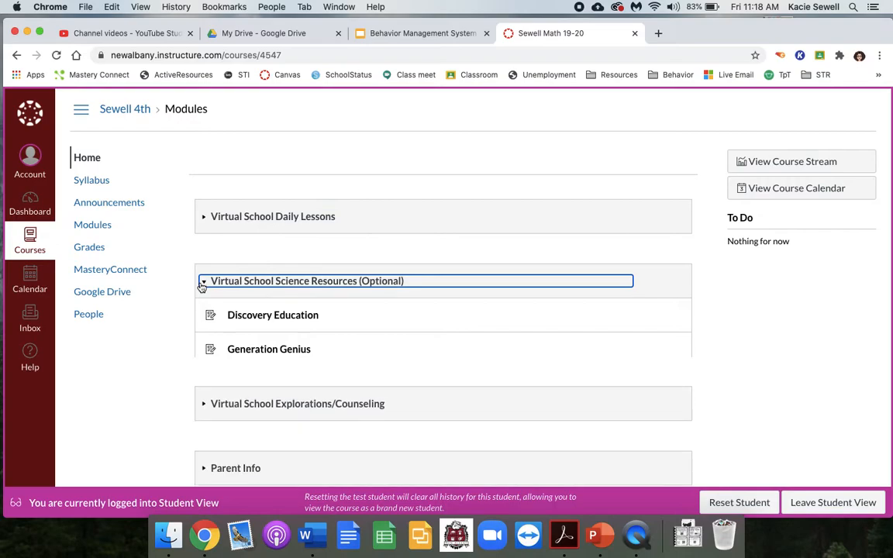
- Review which modules and navigation links students can see in the course, and leave Student View
{"action": "scroll", "coordinate": [208, 353], "scroll_direction": "down", "scroll_amount": 2}
{"action": "scroll", "coordinate": [207, 354], "scroll_direction": "up", "scroll_amount": 2}
{"action": "scroll", "coordinate": [208, 354], "scroll_direction": "down", "scroll_amount": 2}
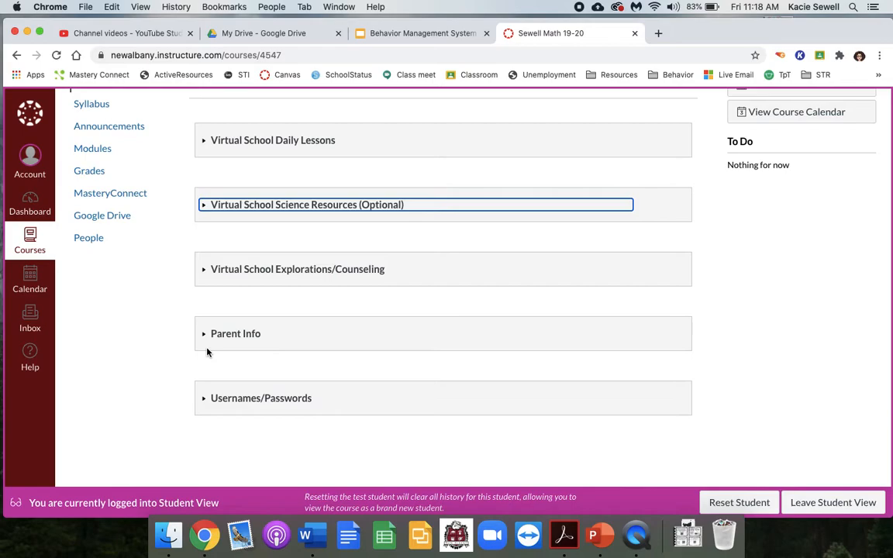
{"action": "scroll", "coordinate": [406, 195], "scroll_direction": "up", "scroll_amount": 2}
{"action": "scroll", "coordinate": [407, 195], "scroll_direction": "down", "scroll_amount": 2}
{"action": "scroll", "coordinate": [442, 115], "scroll_direction": "up", "scroll_amount": 2}
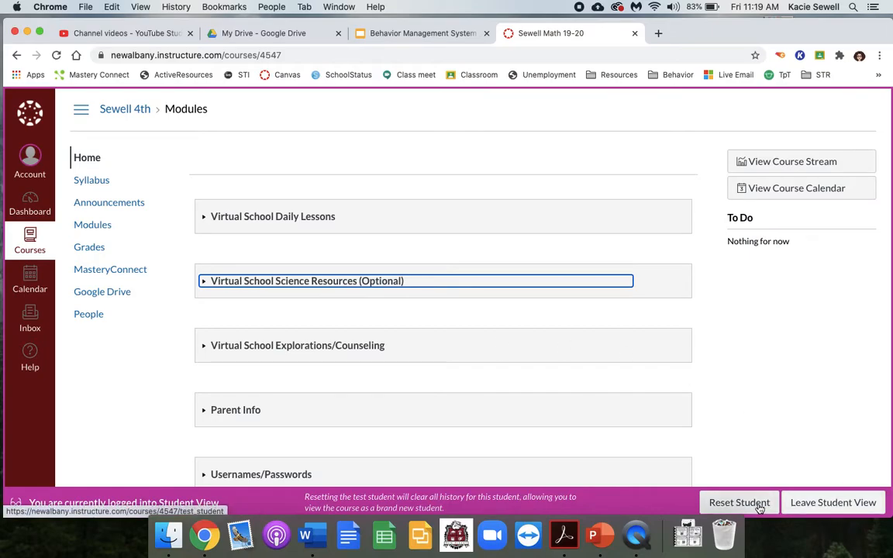
{"action": "left_click", "coordinate": [842, 503]}
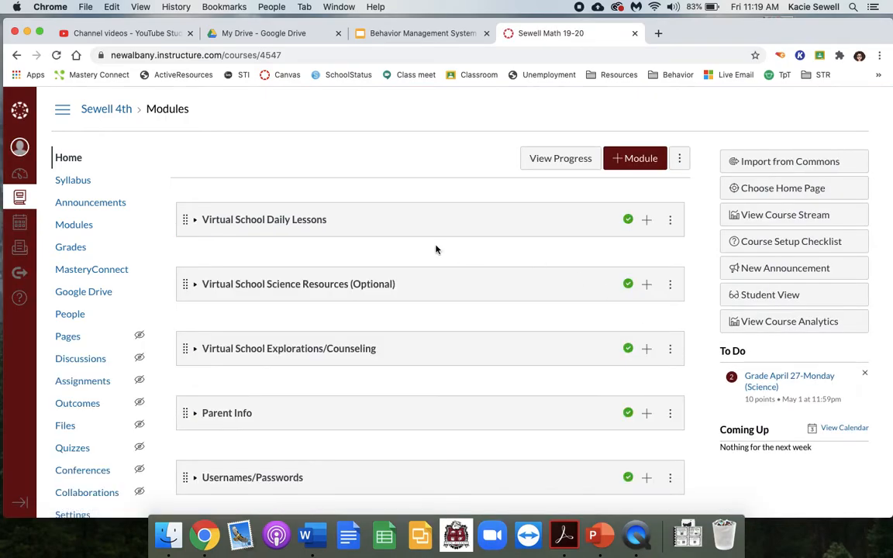
- Unpublish the Usernames/Passwords module and publish it again
{"action": "scroll", "coordinate": [435, 248], "scroll_direction": "down", "scroll_amount": 10}
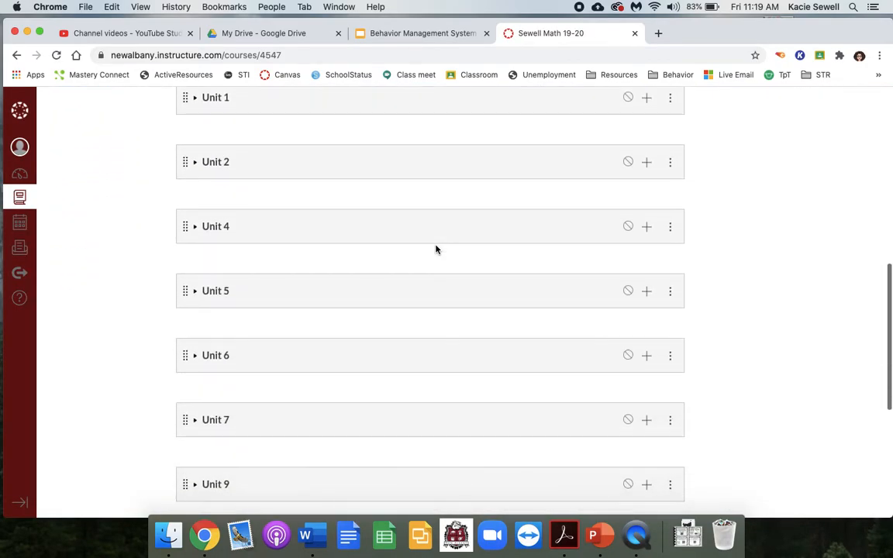
{"action": "scroll", "coordinate": [435, 249], "scroll_direction": "down", "scroll_amount": 3}
{"action": "scroll", "coordinate": [435, 252], "scroll_direction": "up", "scroll_amount": 5}
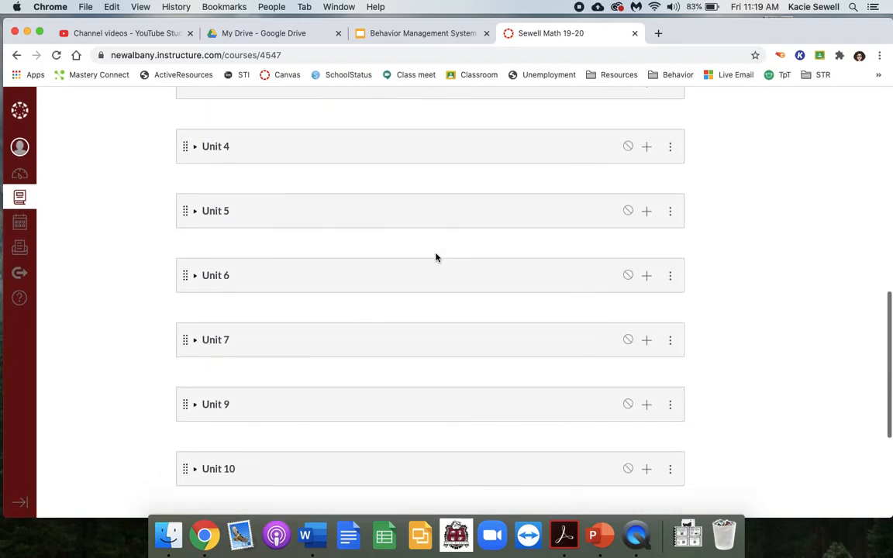
{"action": "scroll", "coordinate": [435, 259], "scroll_direction": "up", "scroll_amount": 4}
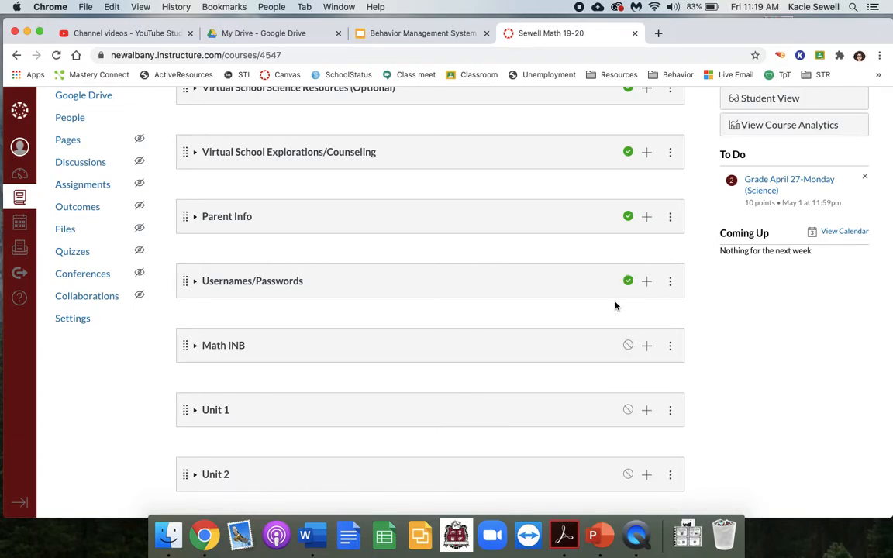
{"action": "left_click", "coordinate": [628, 282]}
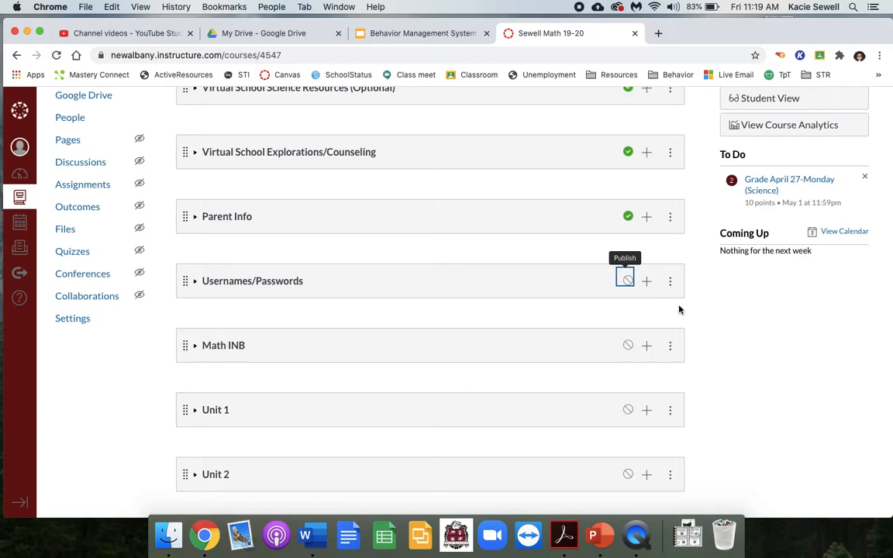
{"action": "left_click", "coordinate": [628, 280]}
{"action": "scroll", "coordinate": [517, 185], "scroll_direction": "up", "scroll_amount": 4}
{"action": "scroll", "coordinate": [517, 185], "scroll_direction": "down", "scroll_amount": 2}
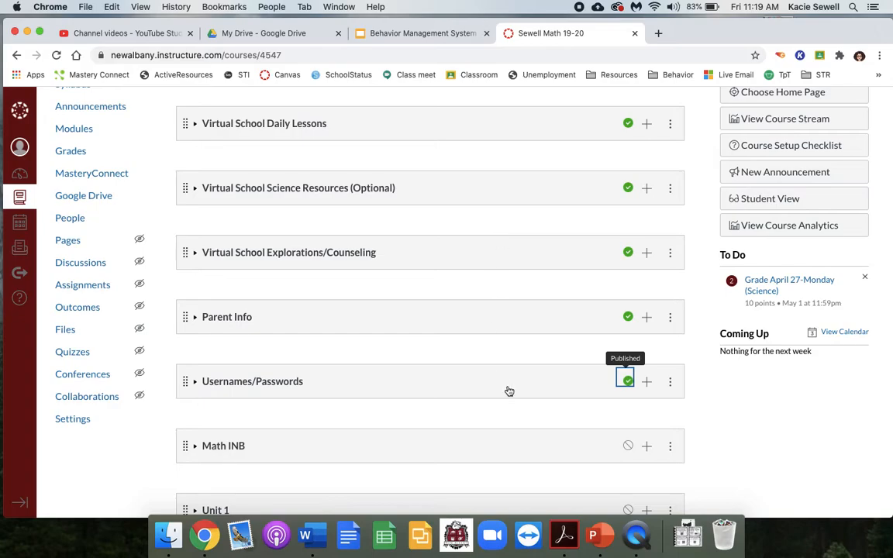
{"action": "scroll", "coordinate": [508, 391], "scroll_direction": "down", "scroll_amount": 3}
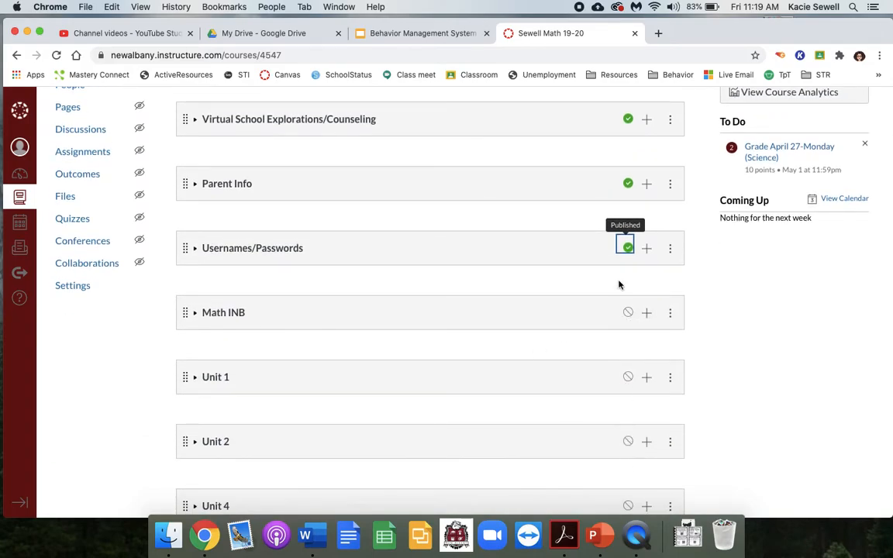
{"action": "scroll", "coordinate": [402, 318], "scroll_direction": "up", "scroll_amount": 5}
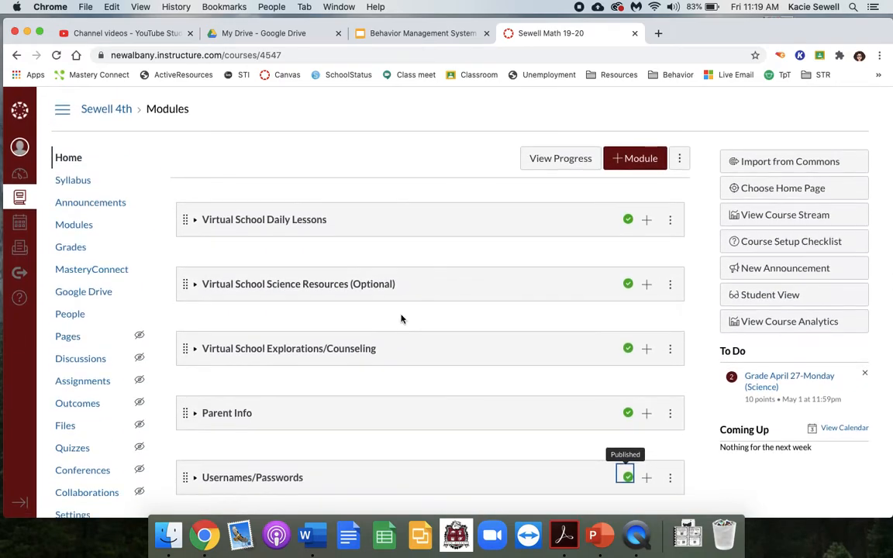
{"action": "scroll", "coordinate": [332, 363], "scroll_direction": "down", "scroll_amount": 3}
{"action": "scroll", "coordinate": [332, 363], "scroll_direction": "up", "scroll_amount": 3}
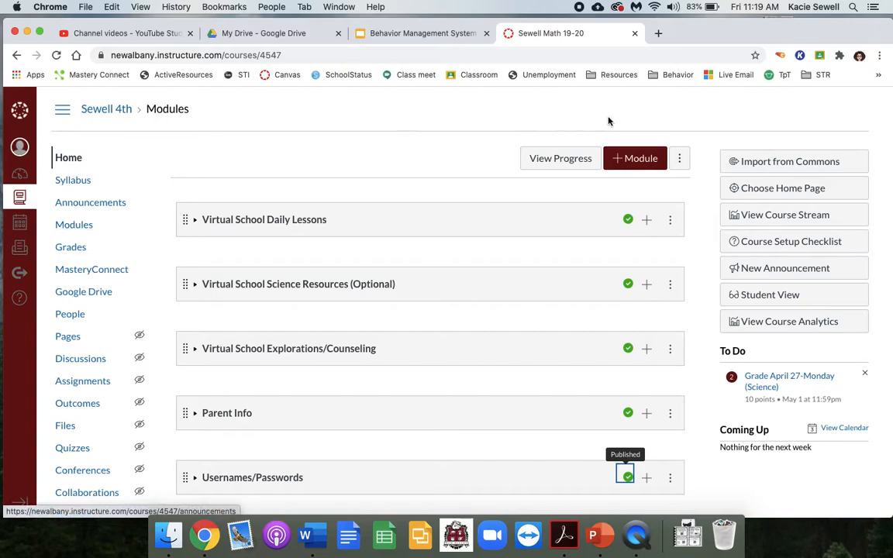
- Open the form for adding a new module and cancel it
{"action": "left_click", "coordinate": [626, 158]}
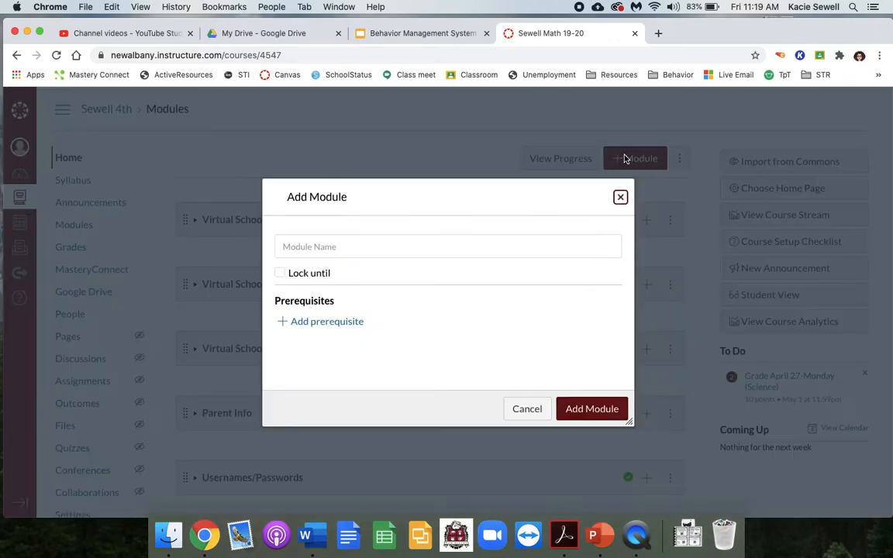
{"action": "left_click", "coordinate": [526, 409]}
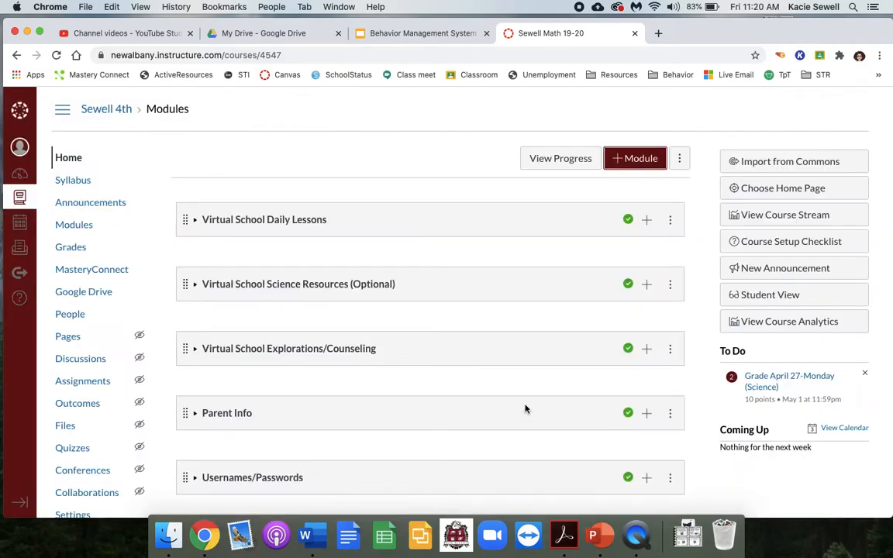
- Look through the contents of the Parent Info and Virtual School Explorations/Counseling modules, collapsing each one again
{"action": "scroll", "coordinate": [499, 361], "scroll_direction": "down", "scroll_amount": 4}
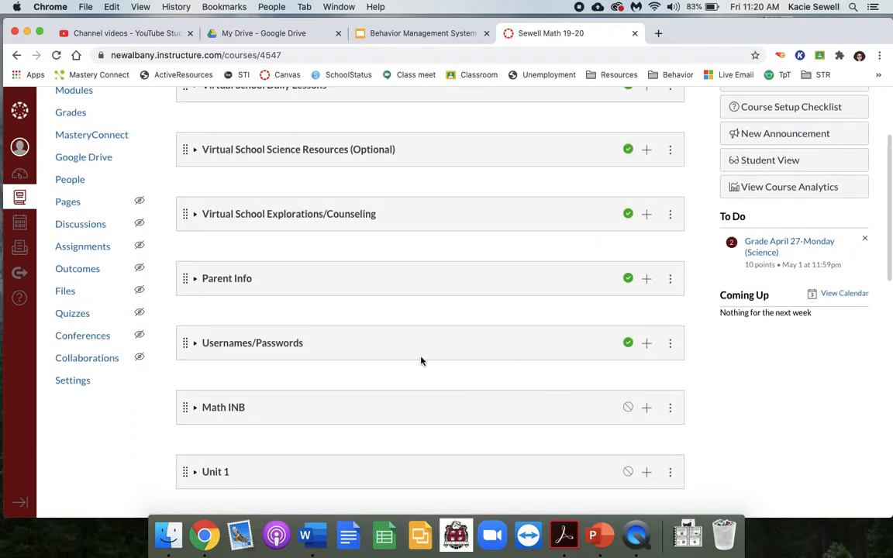
{"action": "left_click", "coordinate": [227, 280]}
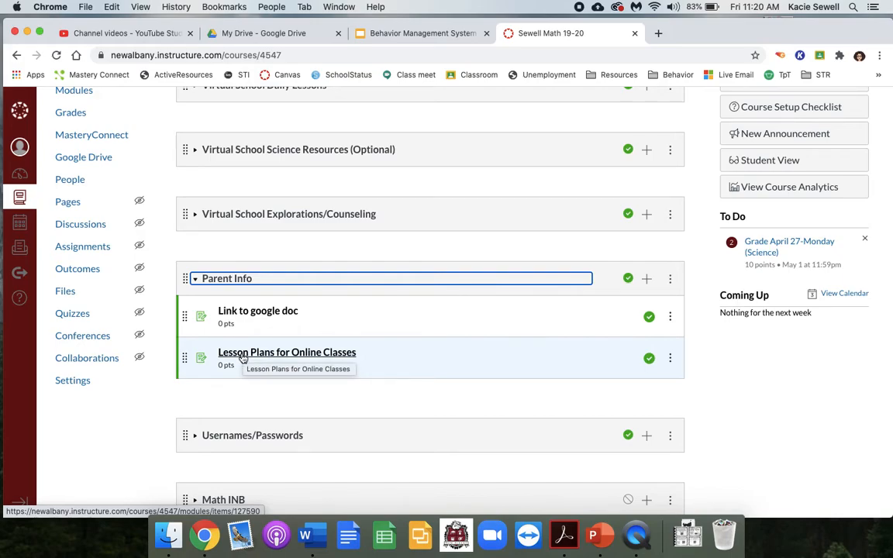
{"action": "left_click", "coordinate": [194, 279]}
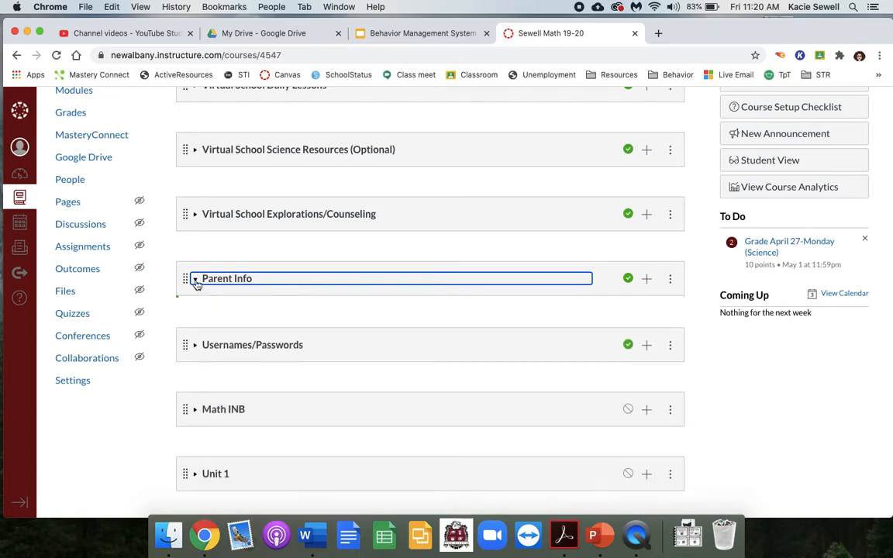
{"action": "left_click", "coordinate": [194, 216]}
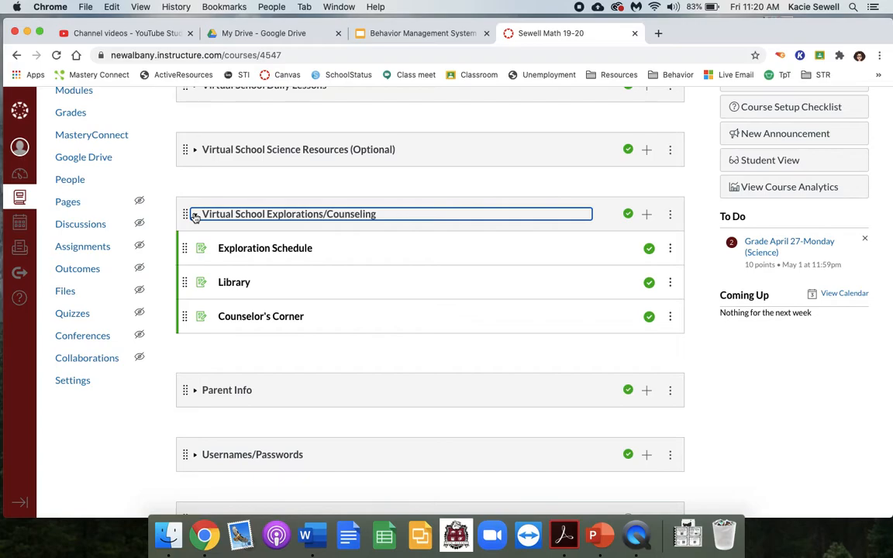
{"action": "left_click", "coordinate": [194, 217]}
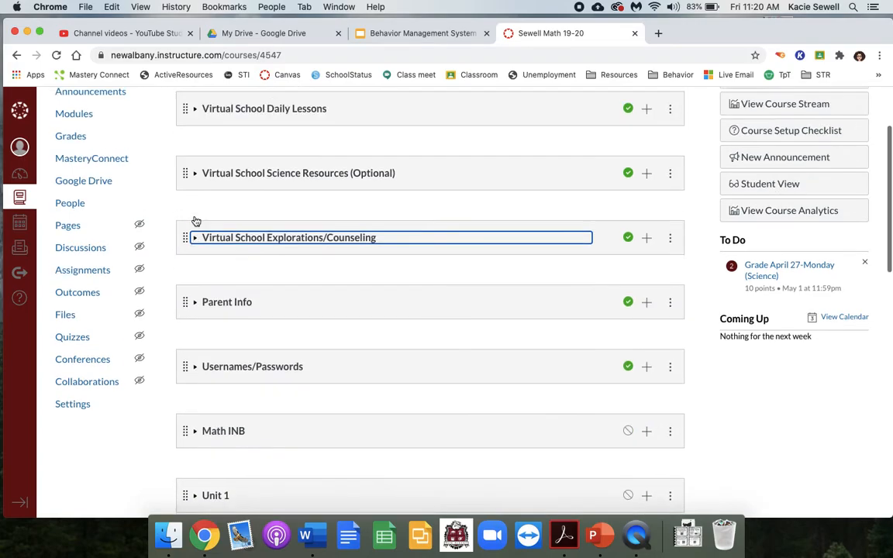
{"action": "scroll", "coordinate": [194, 221], "scroll_direction": "up", "scroll_amount": 3}
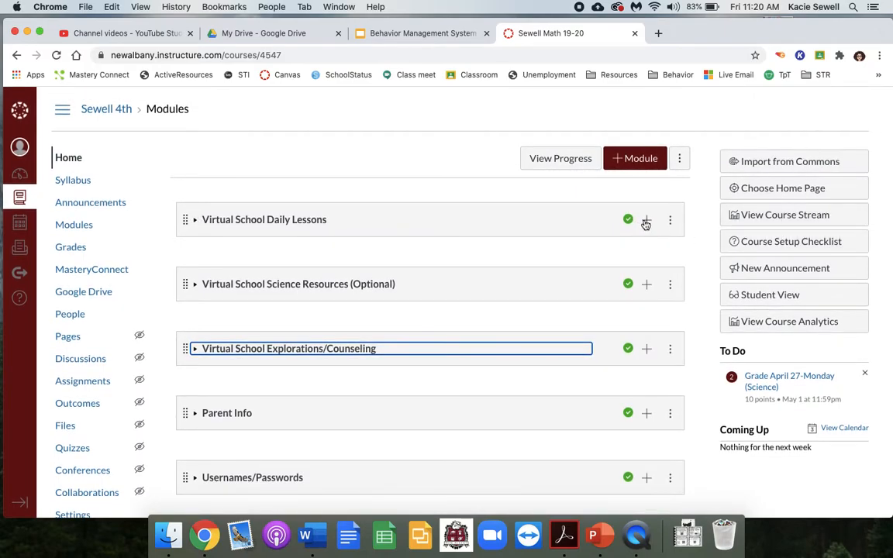
- Expand the Virtual School Daily Lessons module and look through its list of dated lessons
{"action": "left_click", "coordinate": [293, 224]}
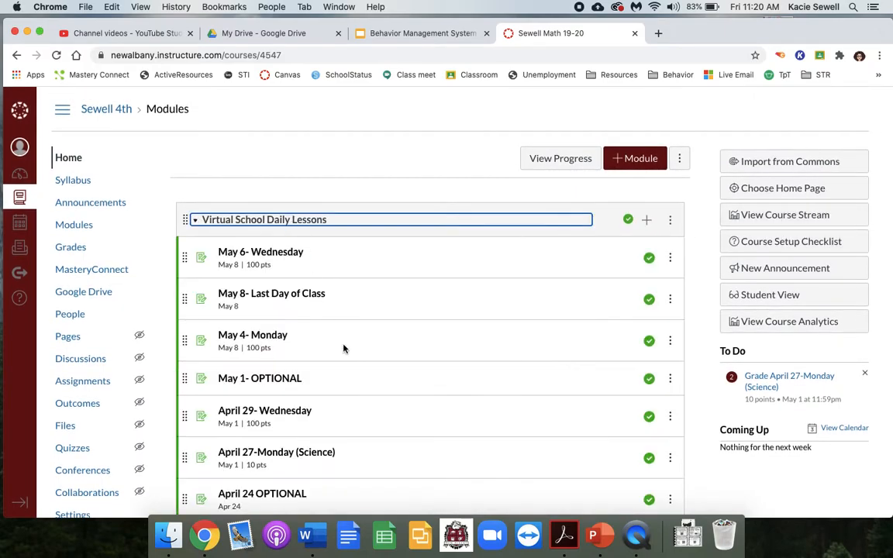
{"action": "scroll", "coordinate": [394, 425], "scroll_direction": "down", "scroll_amount": 10}
{"action": "scroll", "coordinate": [395, 424], "scroll_direction": "down", "scroll_amount": 8}
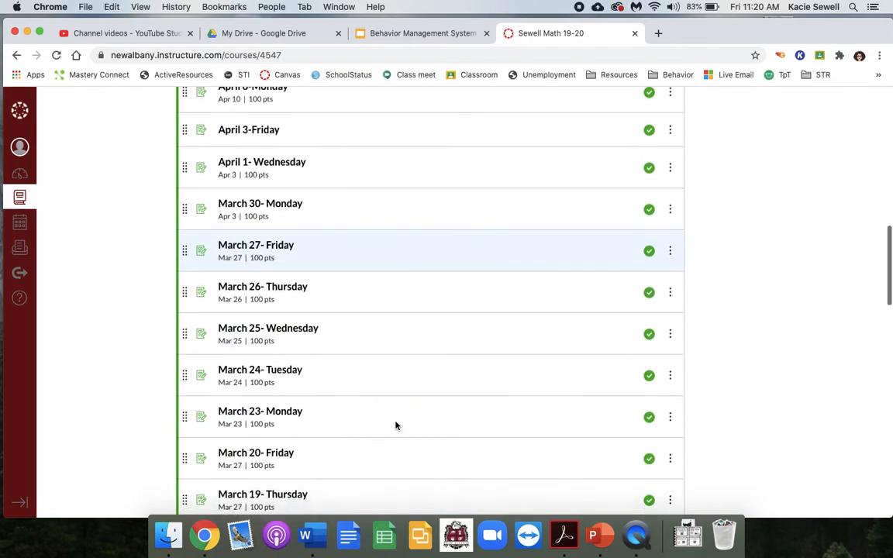
{"action": "scroll", "coordinate": [395, 424], "scroll_direction": "up", "scroll_amount": 5}
{"action": "scroll", "coordinate": [396, 425], "scroll_direction": "up", "scroll_amount": 10}
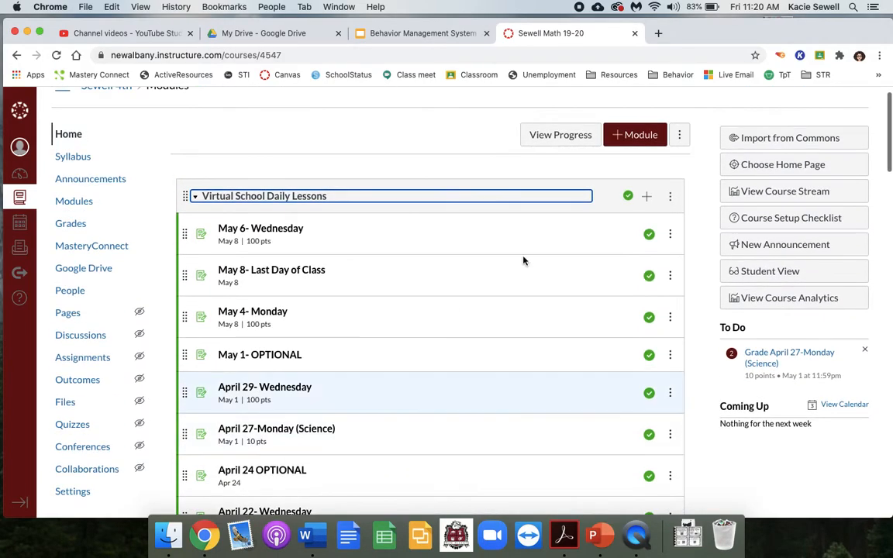
- Add a new assignment named "Back to School" to the Virtual School Daily Lessons module
{"action": "left_click", "coordinate": [647, 200]}
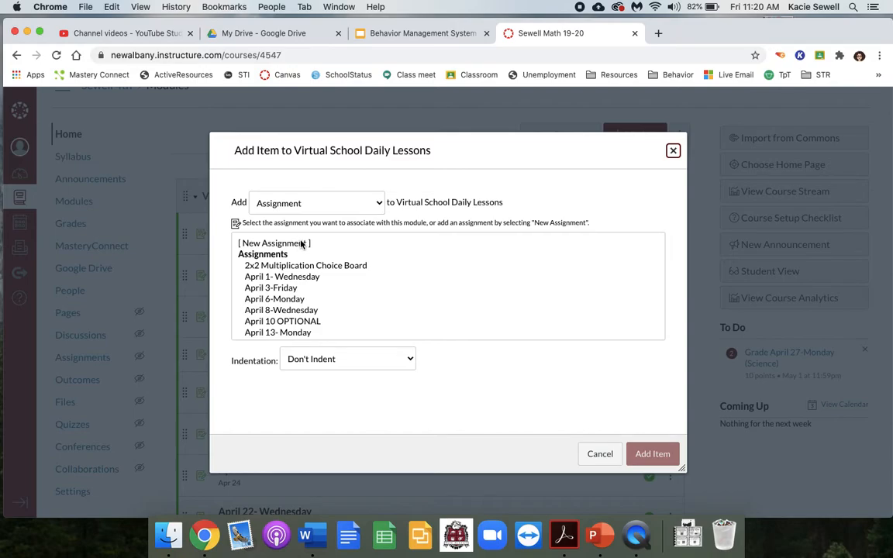
{"action": "left_click", "coordinate": [310, 204]}
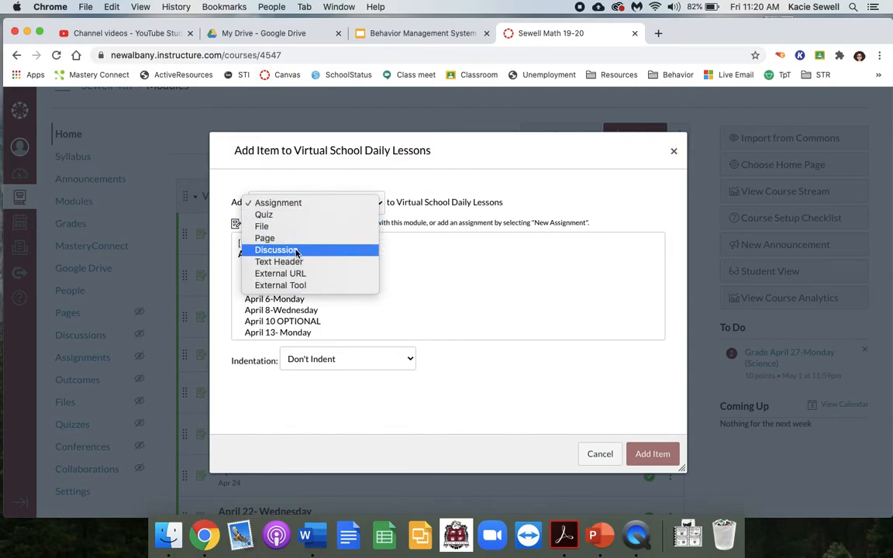
{"action": "left_click", "coordinate": [304, 203]}
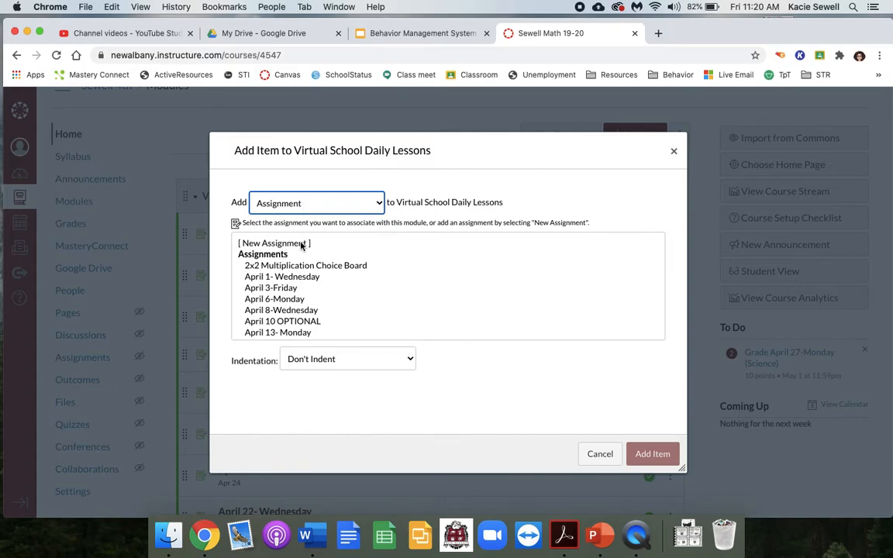
{"action": "left_click", "coordinate": [299, 243]}
{"action": "left_click", "coordinate": [328, 365]}
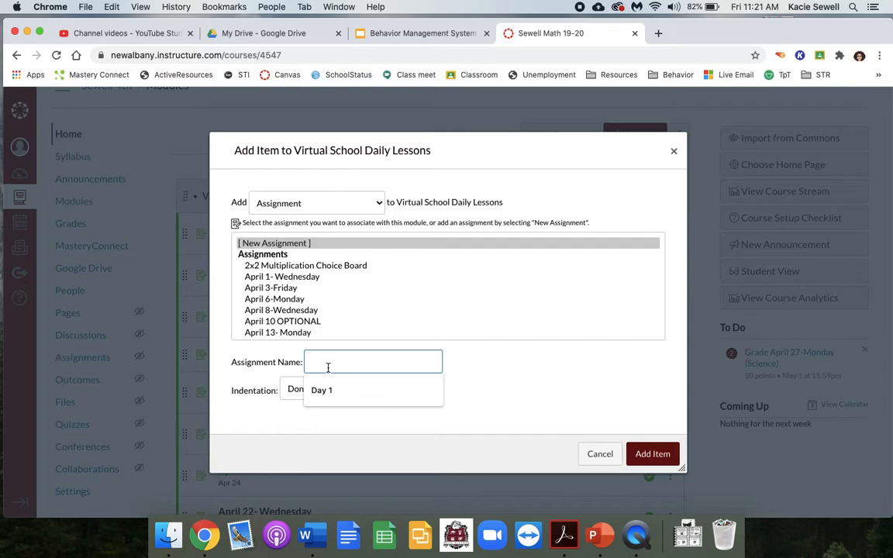
{"action": "type", "text": "Back"}
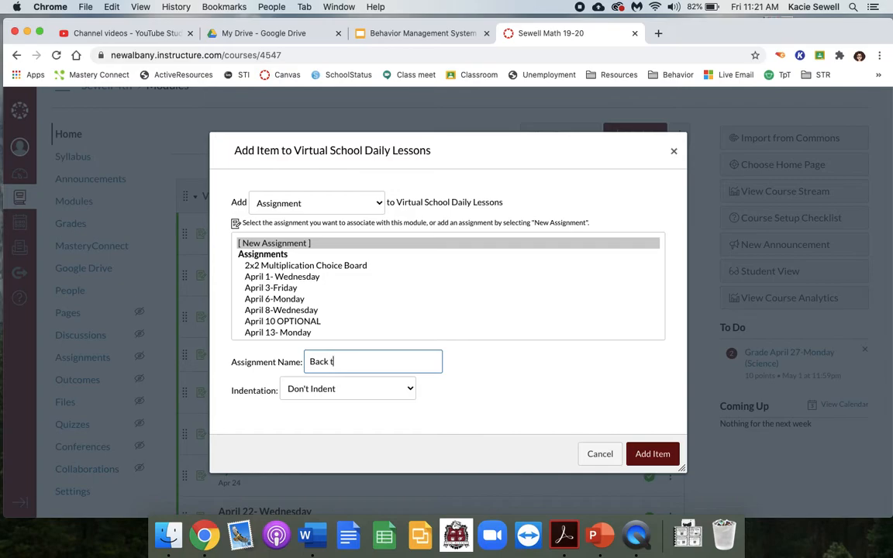
{"action": "type", "text": "to Sch"}
{"action": "left_click", "coordinate": [648, 454]}
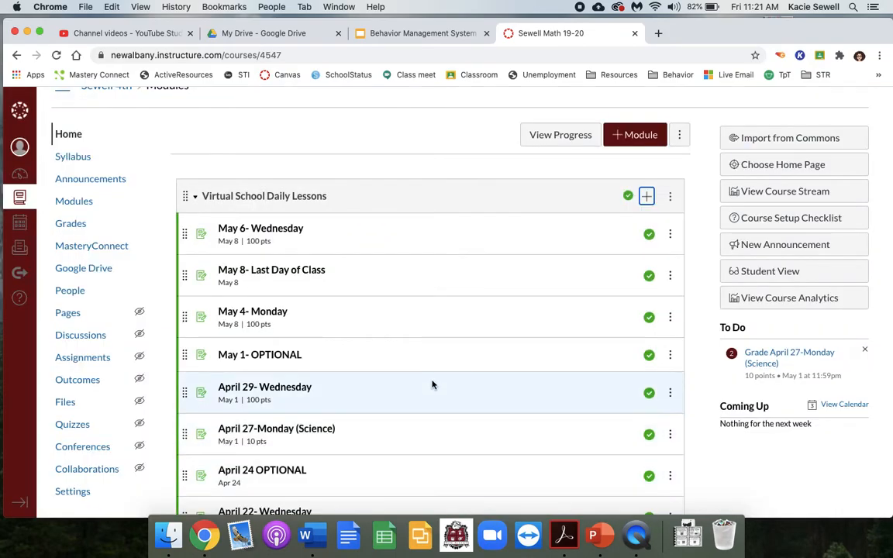
- Move the Back to School assignment to the first place in the Virtual School Daily Lessons module and publish it
{"action": "scroll", "coordinate": [434, 382], "scroll_direction": "down", "scroll_amount": 5}
{"action": "scroll", "coordinate": [432, 385], "scroll_direction": "down", "scroll_amount": 18}
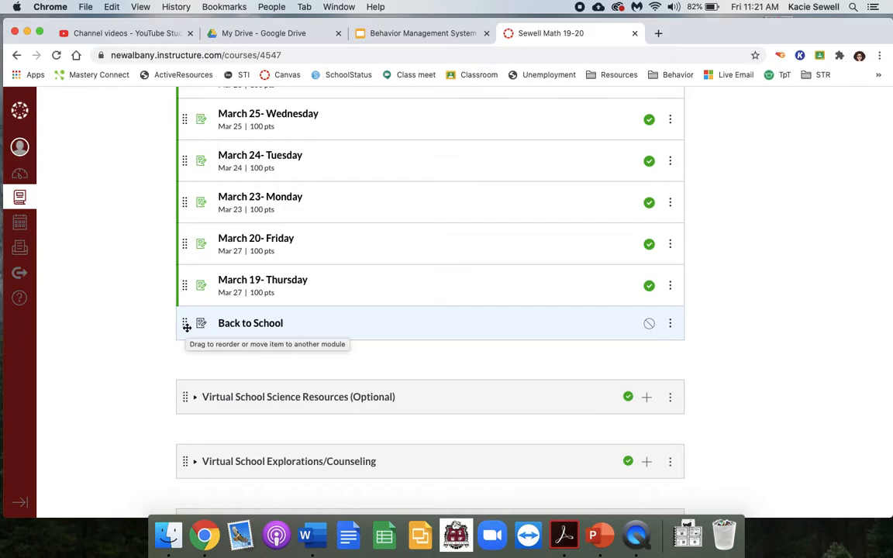
{"action": "left_click_drag", "start_coordinate": [186, 327], "coordinate": [197, 255]}
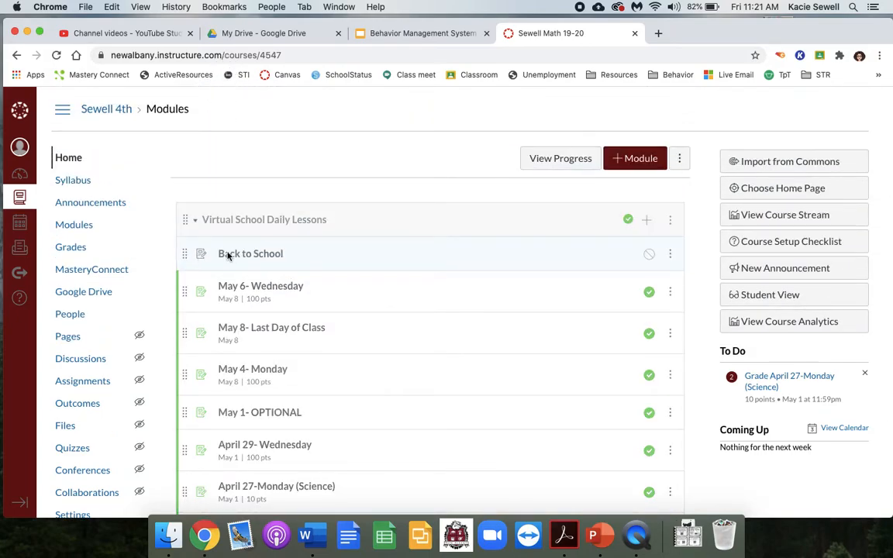
{"action": "left_click", "coordinate": [649, 256]}
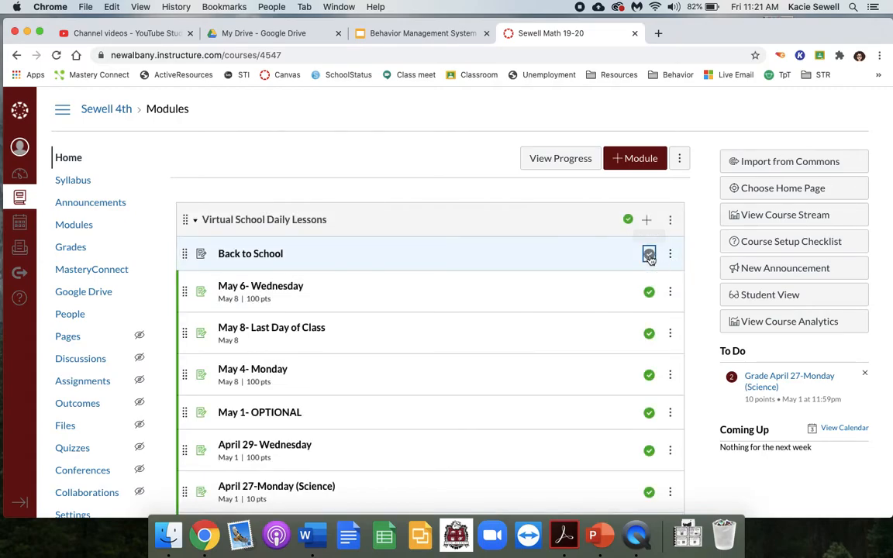
- Open the Back to School assignment for editing and write "Directions:" and "What they need to submit." in its description, separated by an empty line
{"action": "left_click", "coordinate": [259, 257]}
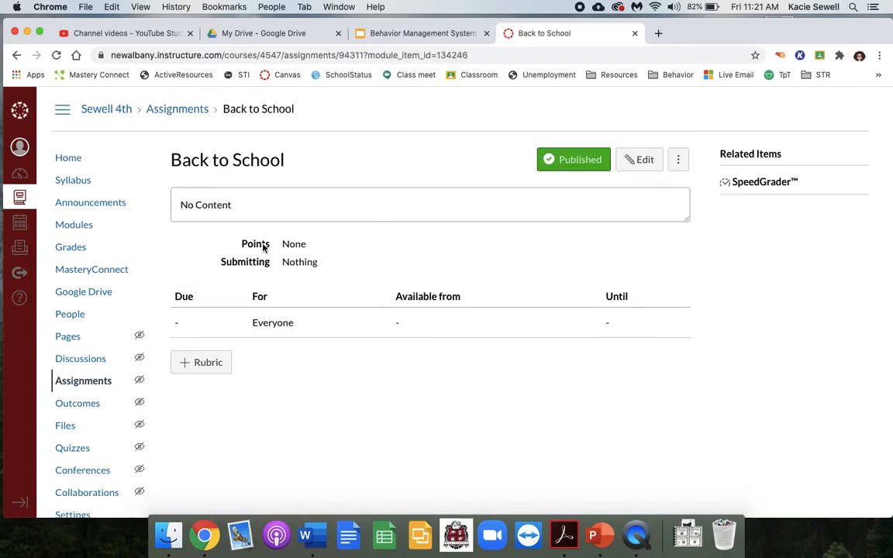
{"action": "left_click", "coordinate": [642, 165]}
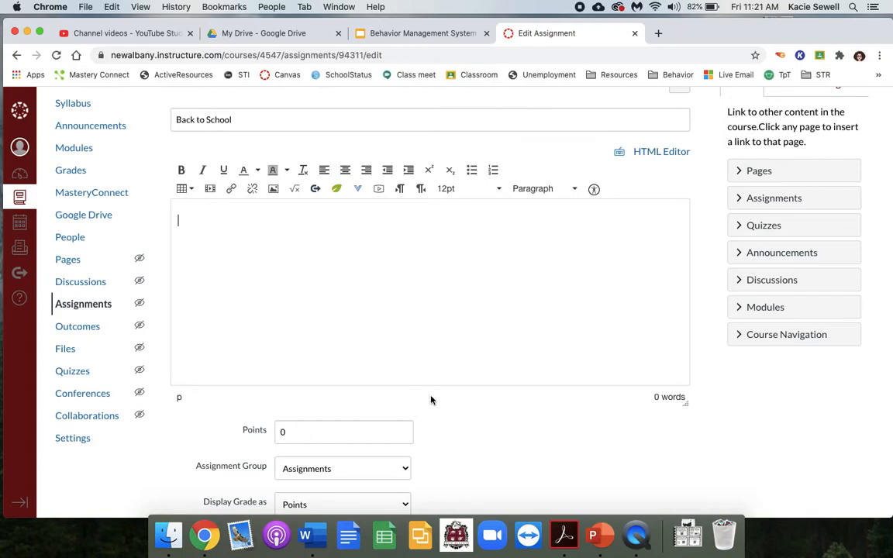
{"action": "type", "text": "Directions:"}
{"action": "key", "text": "Return"}
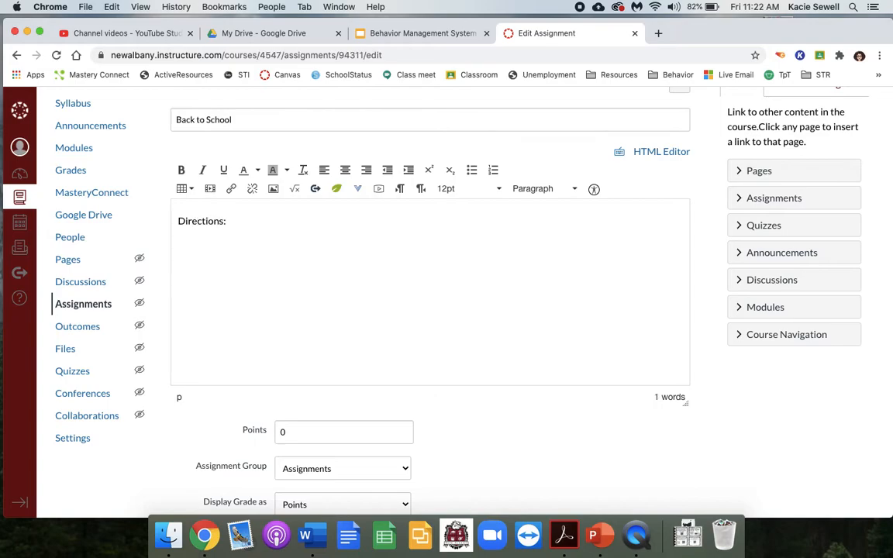
{"action": "key", "text": "Return"}
{"action": "type", "text": "What they need to"}
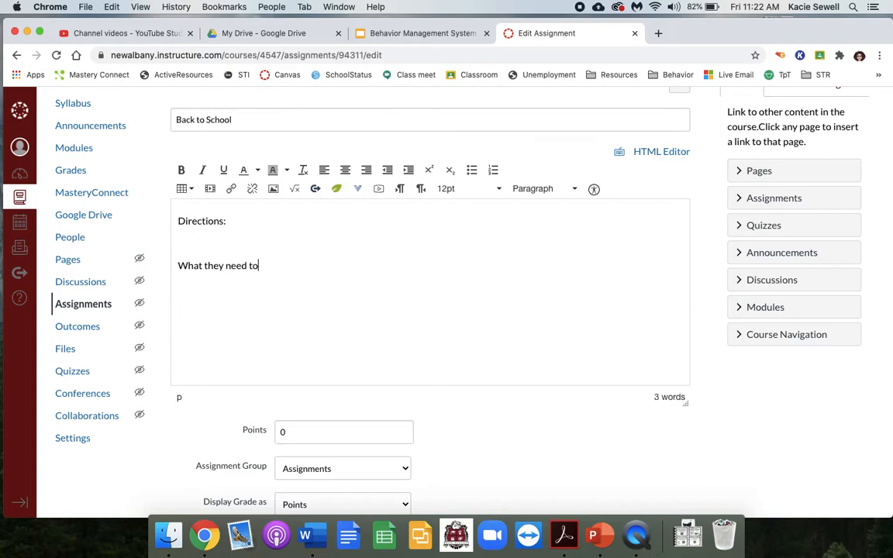
{"action": "type", "text": " sumbit"}
{"action": "key", "text": "Return"}
{"action": "left_click", "coordinate": [298, 267]}
{"action": "key", "text": "BackSpace"}
{"action": "type", "text": "bmit. "}
- Add the line "Click here to get your assignment" below the submission note in the description
{"action": "type", "text": "Click "}
{"action": "type", "text": "here to get "}
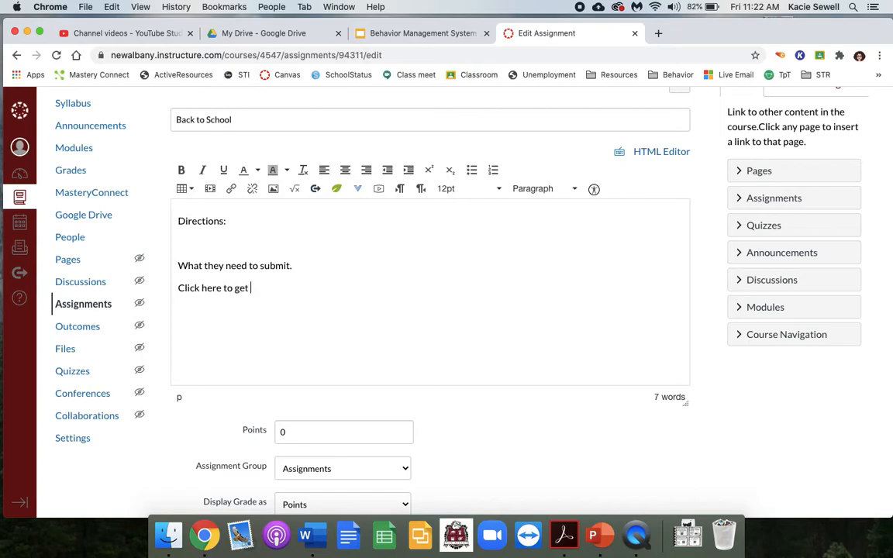
{"action": "type", "text": "your assignment"}
- Link the "Click here to get your assignment" text to the share link copied from the Behavior Management System presentation in Google Slides
{"action": "left_click_drag", "start_coordinate": [321, 287], "coordinate": [195, 281]}
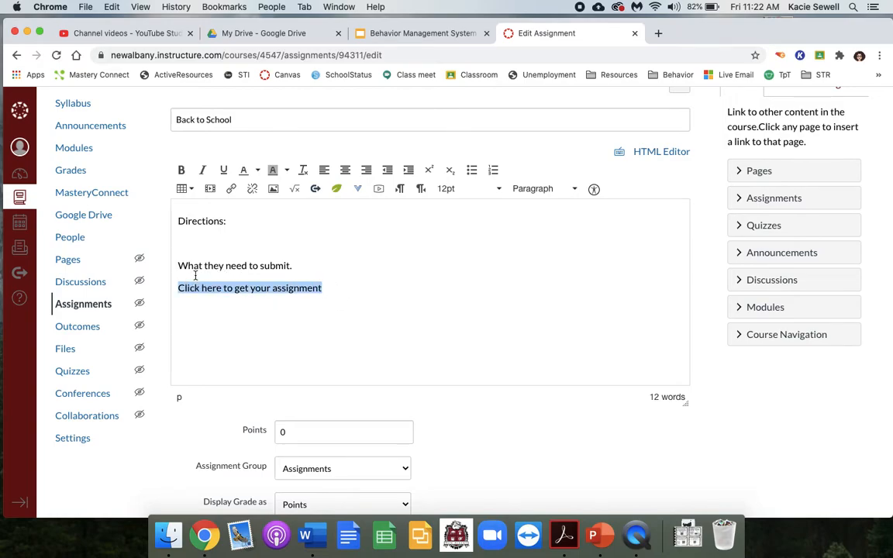
{"action": "left_click", "coordinate": [231, 189]}
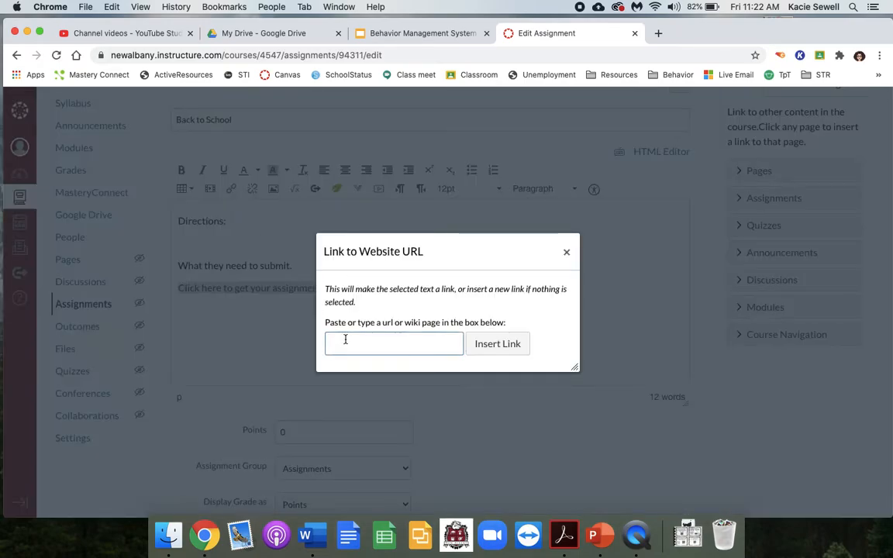
{"action": "left_click", "coordinate": [391, 35]}
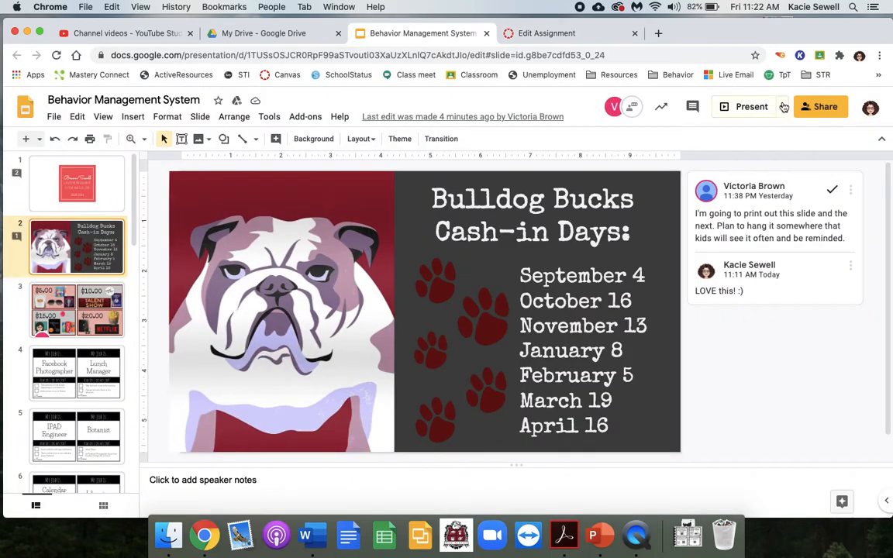
{"action": "left_click", "coordinate": [814, 111]}
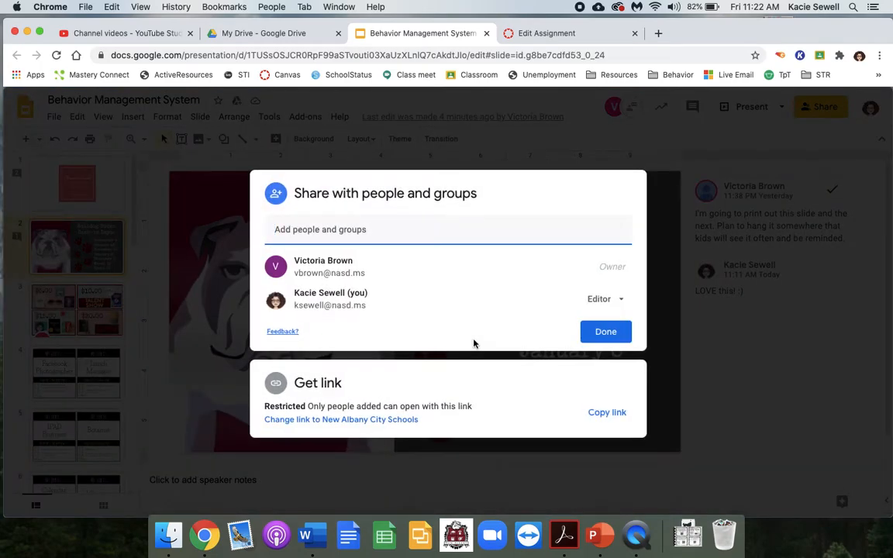
{"action": "left_click", "coordinate": [607, 412]}
{"action": "left_click", "coordinate": [544, 34]}
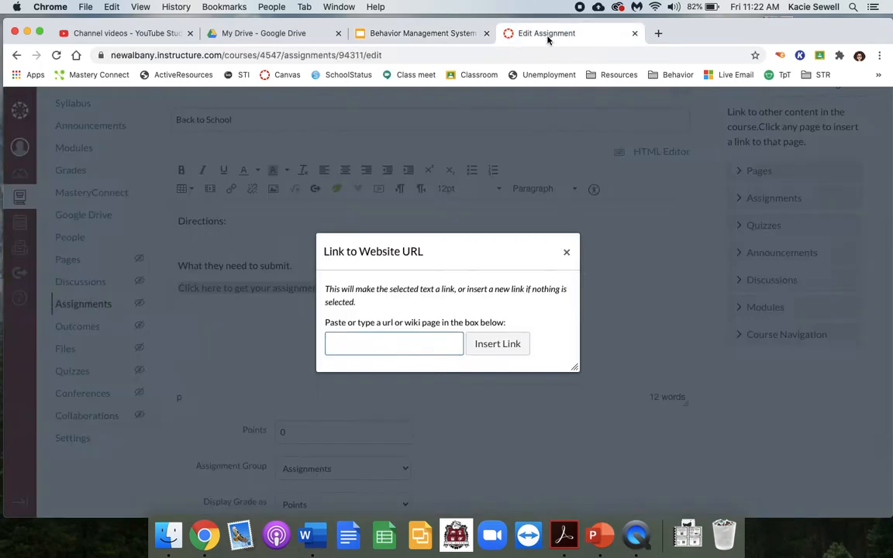
{"action": "left_click", "coordinate": [405, 342]}
{"action": "key", "text": "super+v"}
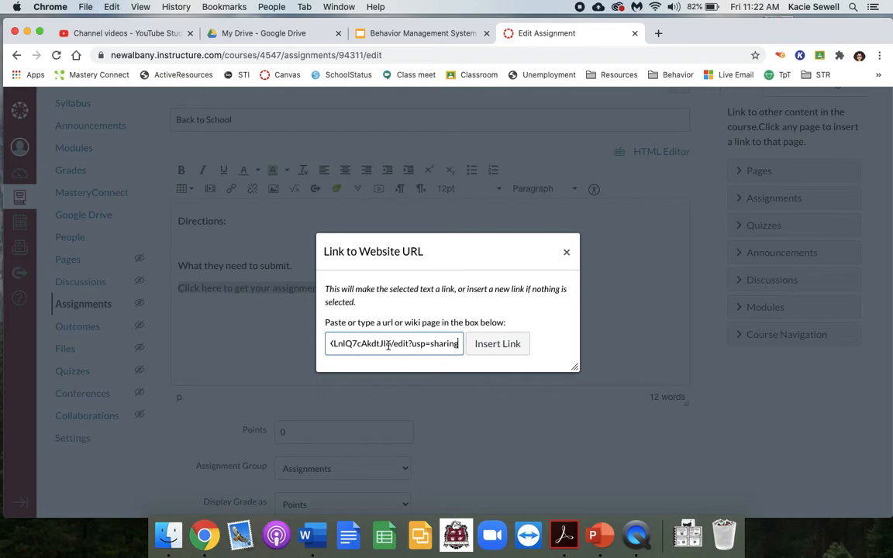
{"action": "left_click", "coordinate": [509, 345]}
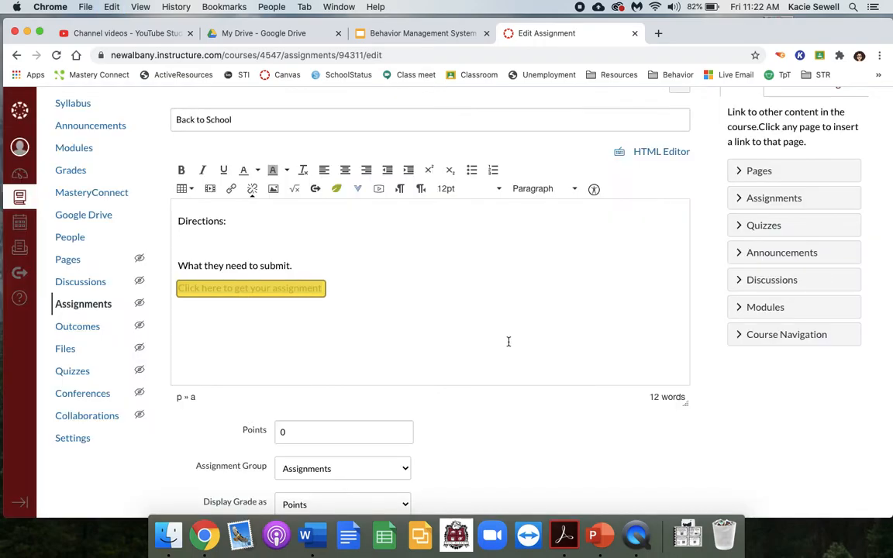
{"action": "left_click", "coordinate": [428, 303]}
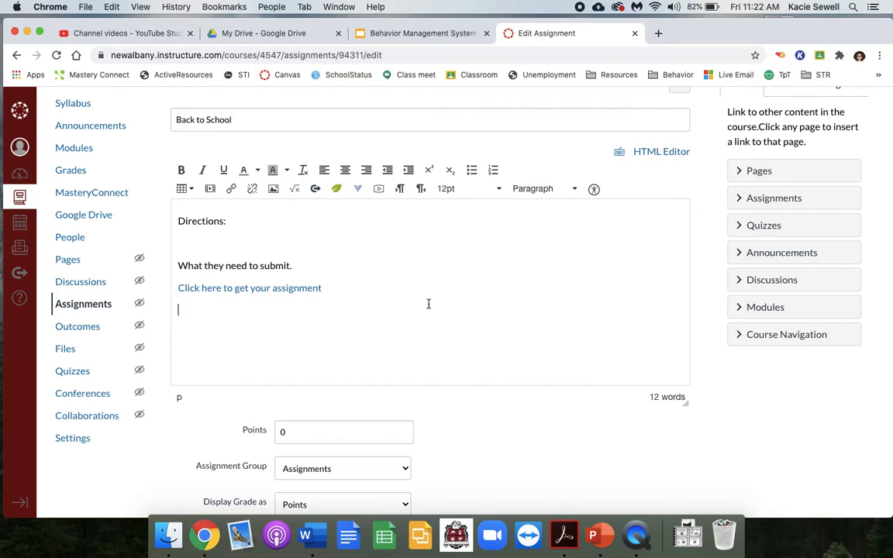
- Write "Use the link below to make a copy of our assignment for today." on the empty line under Directions
{"action": "left_click", "coordinate": [253, 228]}
{"action": "type", "text": "Use the lkink"}
{"action": "key", "text": "BackSpace"}
{"action": "key", "text": "BackSpace"}
{"action": "key", "text": "BackSpace"}
{"action": "key", "text": "BackSpace"}
{"action": "key", "text": "BackSpace"}
{"action": "type", "text": "ink bel"}
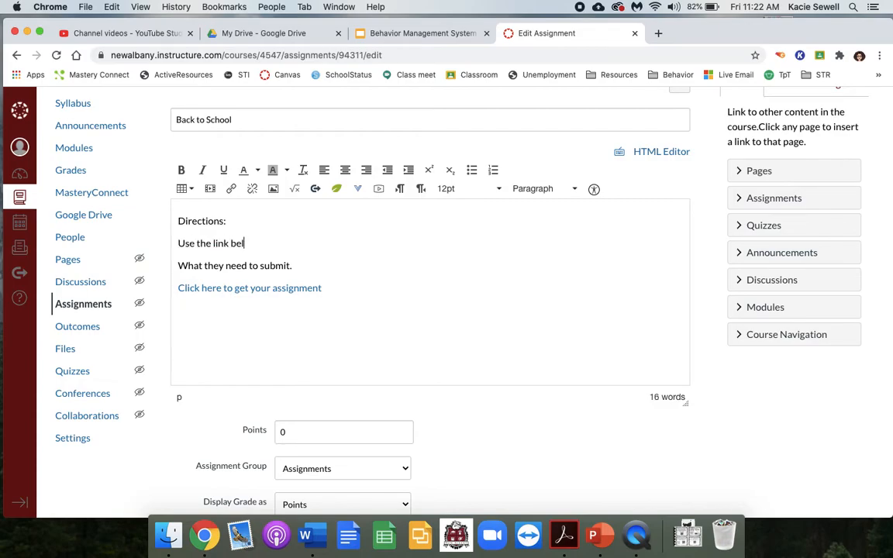
{"action": "type", "text": "ow to make a copy of ou"}
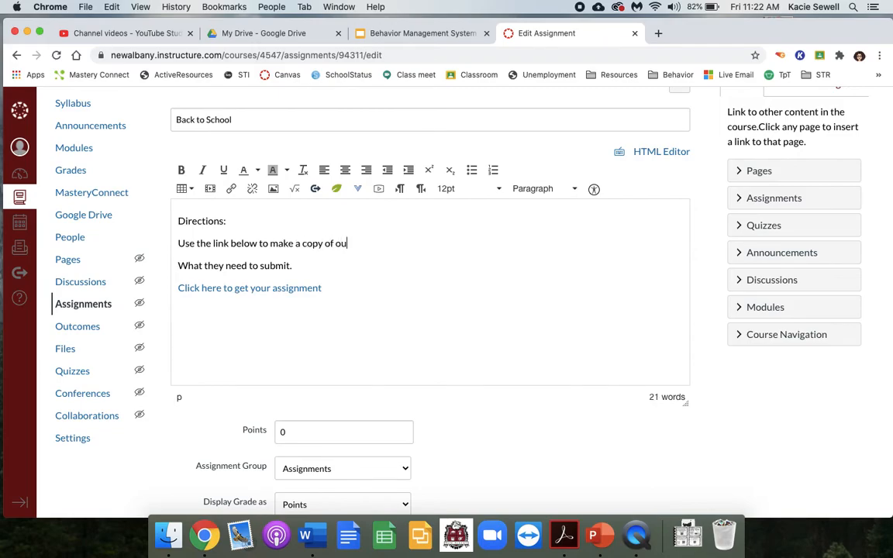
{"action": "type", "text": "r assignment for today.  "}
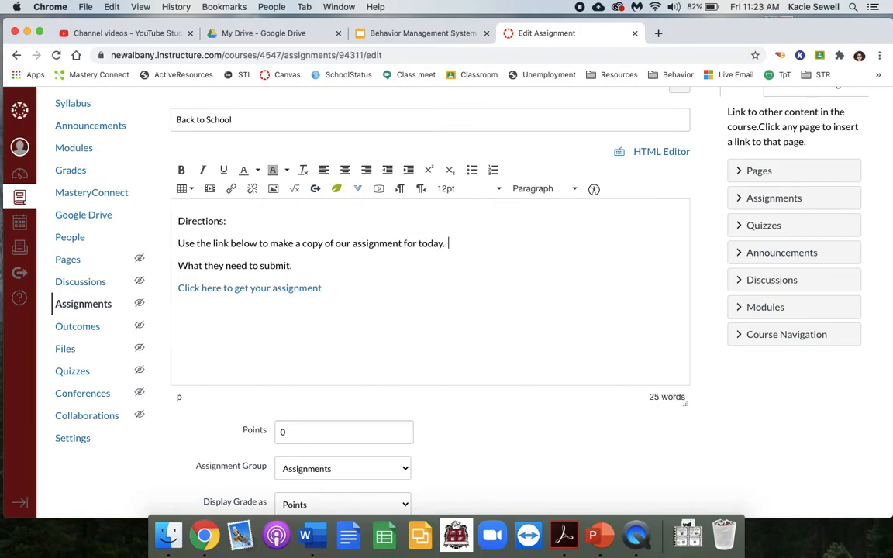
- Continue the directions with "Then answer the questions, and turn it in to be graded."
{"action": "type", "text": "Then use"}
{"action": "key", "text": "BackSpace"}
{"action": "key", "text": "BackSpace"}
{"action": "key", "text": "BackSpace"}
{"action": "key", "text": "BackSpace"}
{"action": "type", "text": "n answer the questions, and turn it in to be graded."}
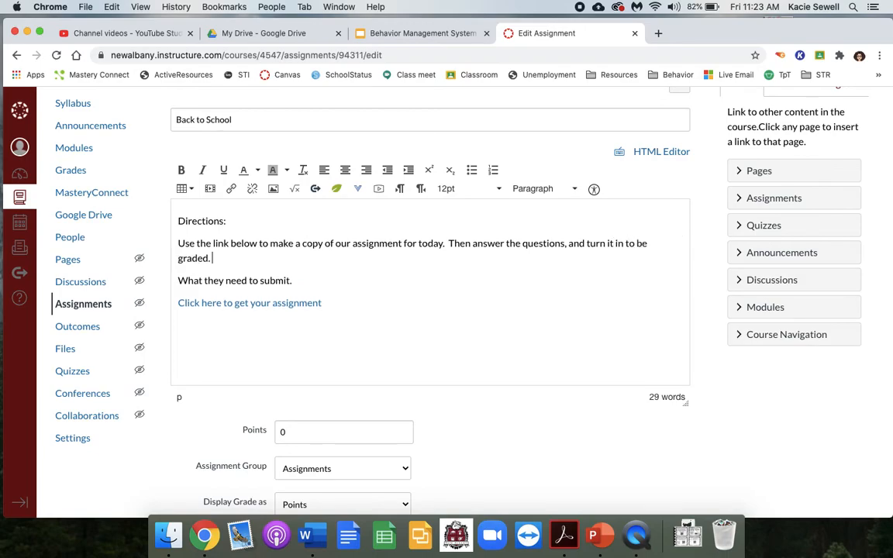
- Delete the line "What they need to submit." from the assignment description
{"action": "left_click", "coordinate": [296, 280]}
{"action": "left_click_drag", "start_coordinate": [296, 281], "coordinate": [162, 282]}
{"action": "key", "text": "BackSpace"}
{"action": "key", "text": "BackSpace"}
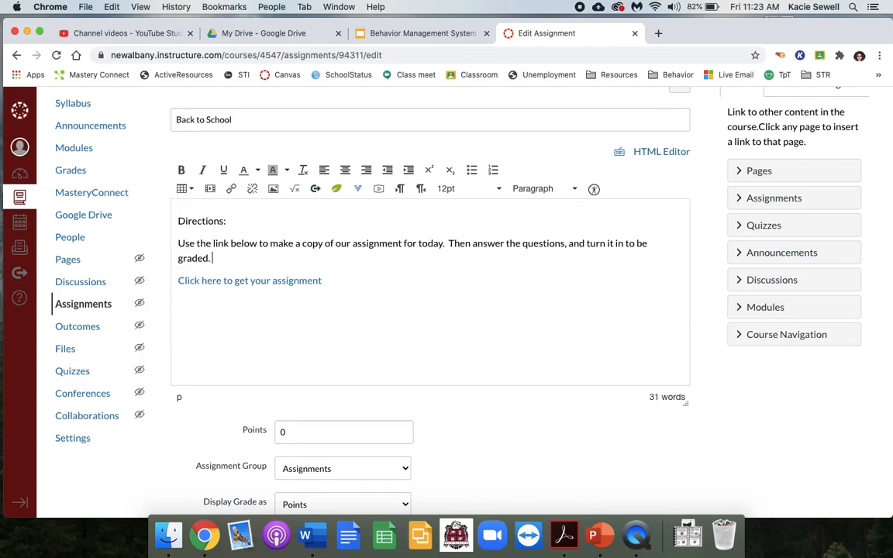
{"action": "left_click", "coordinate": [375, 307]}
- Set the assignment's due date to July 13, 2020
{"action": "scroll", "coordinate": [498, 355], "scroll_direction": "down", "scroll_amount": 1}
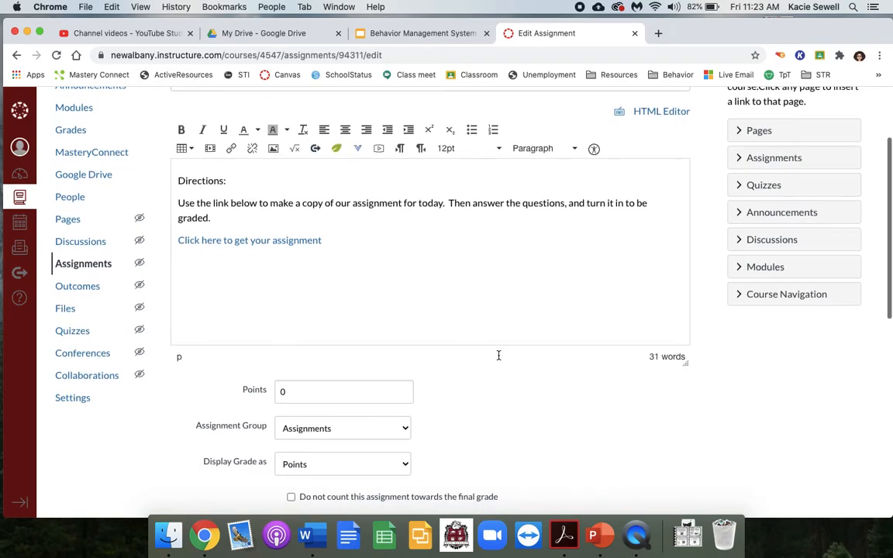
{"action": "scroll", "coordinate": [498, 355], "scroll_direction": "down", "scroll_amount": 2}
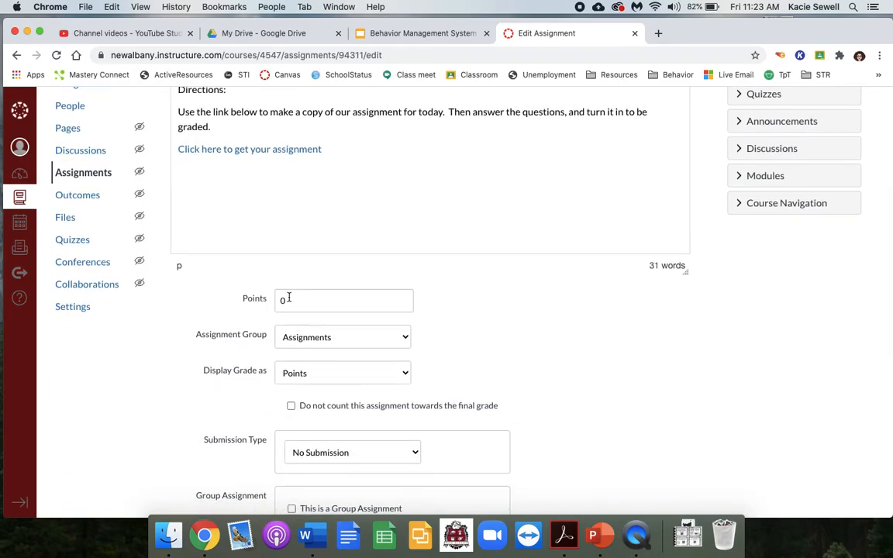
{"action": "scroll", "coordinate": [288, 301], "scroll_direction": "down", "scroll_amount": 10}
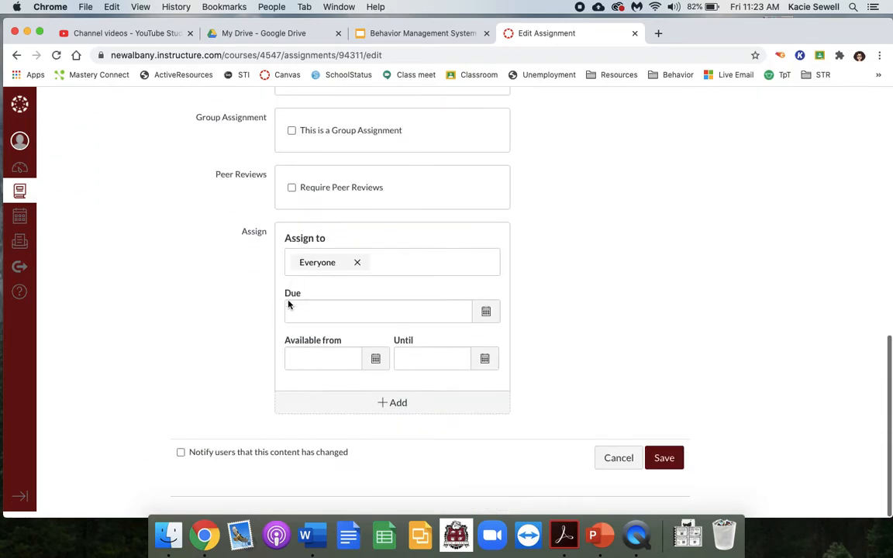
{"action": "scroll", "coordinate": [286, 303], "scroll_direction": "up", "scroll_amount": 2}
{"action": "scroll", "coordinate": [289, 303], "scroll_direction": "down", "scroll_amount": 2}
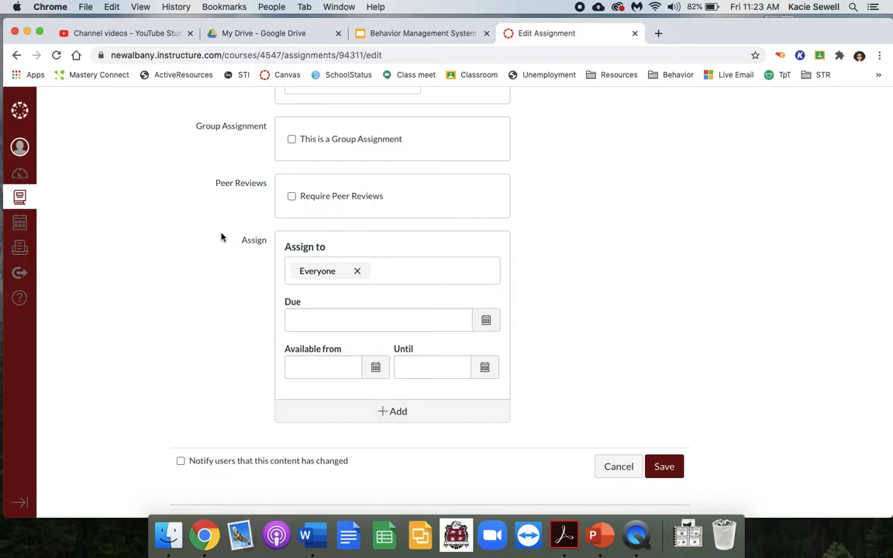
{"action": "left_click", "coordinate": [491, 321]}
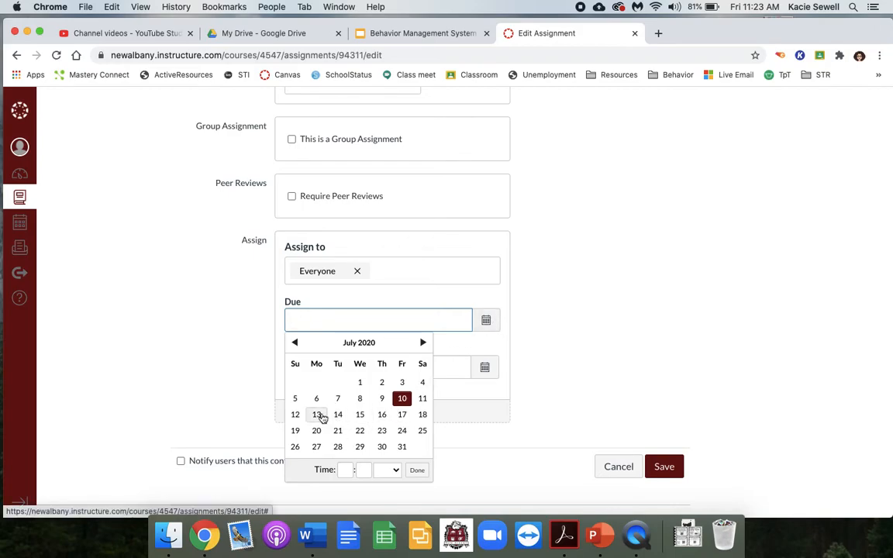
{"action": "left_click", "coordinate": [319, 415]}
{"action": "left_click", "coordinate": [636, 268]}
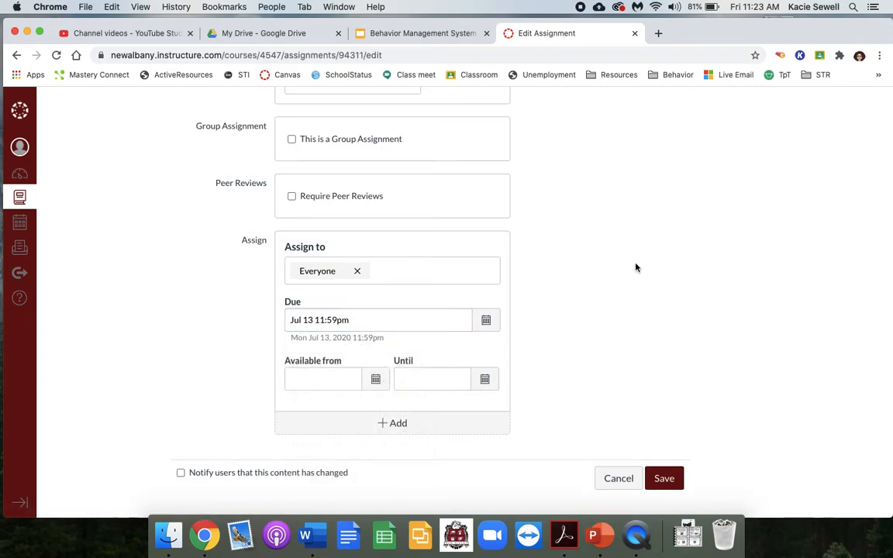
{"action": "left_click", "coordinate": [375, 379]}
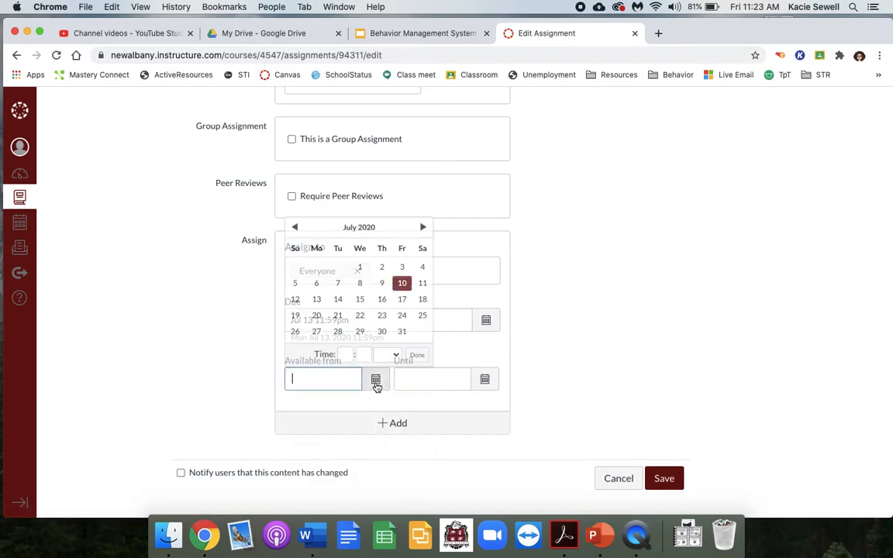
{"action": "left_click", "coordinate": [601, 331]}
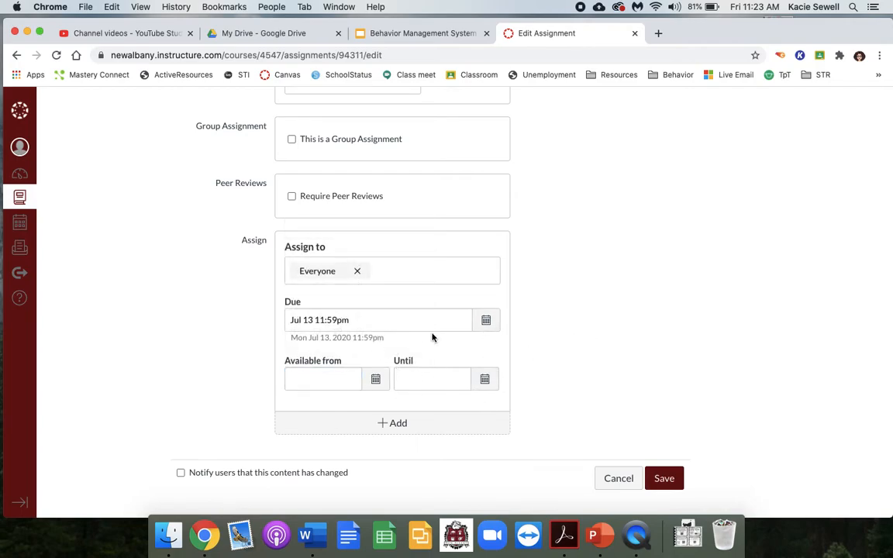
- Set the due time on July 13 to 3:00 pm
{"action": "left_click", "coordinate": [485, 320]}
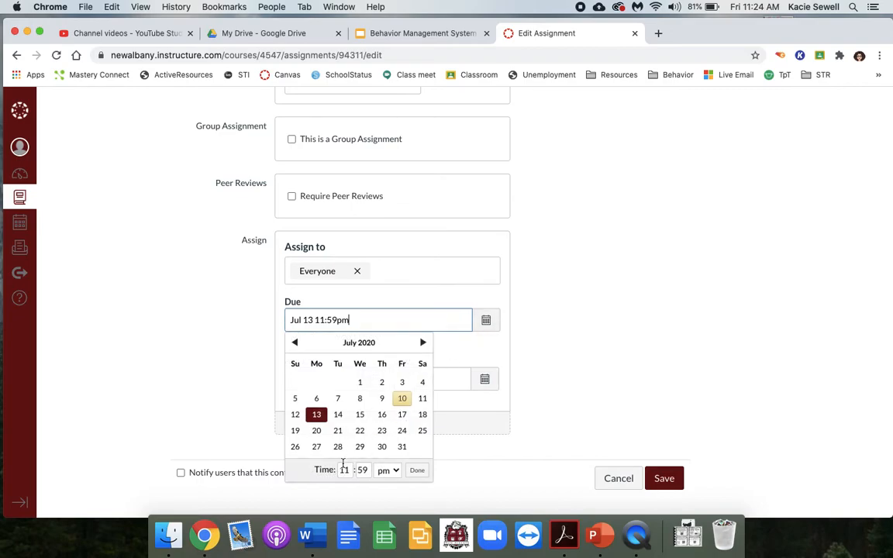
{"action": "left_click", "coordinate": [346, 469]}
{"action": "key", "text": "BackSpace"}
{"action": "key", "text": "BackSpace"}
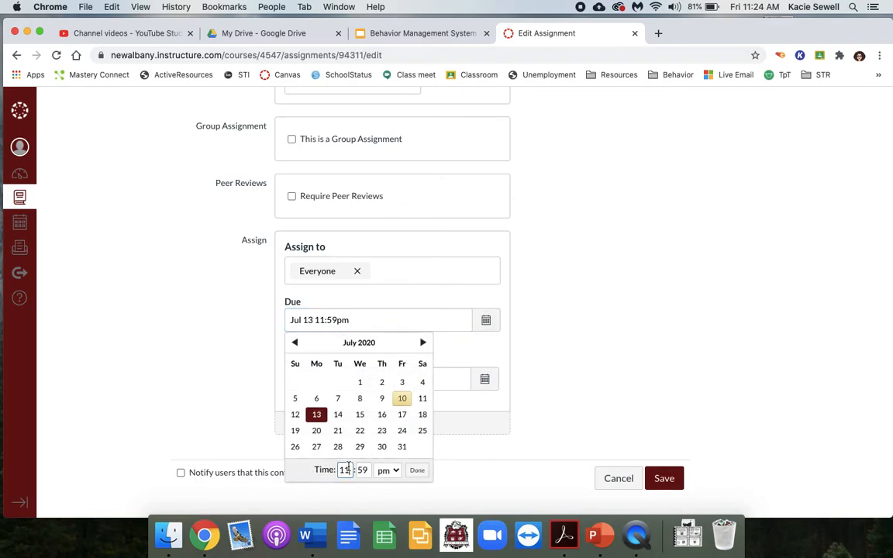
{"action": "type", "text": "3"}
{"action": "left_click", "coordinate": [362, 469]}
{"action": "key", "text": "BackSpace"}
{"action": "key", "text": "BackSpace"}
{"action": "type", "text": "00"}
{"action": "left_click", "coordinate": [417, 470]}
- Make the assignment available from July 6 until July 17, 2020
{"action": "left_click", "coordinate": [380, 383]}
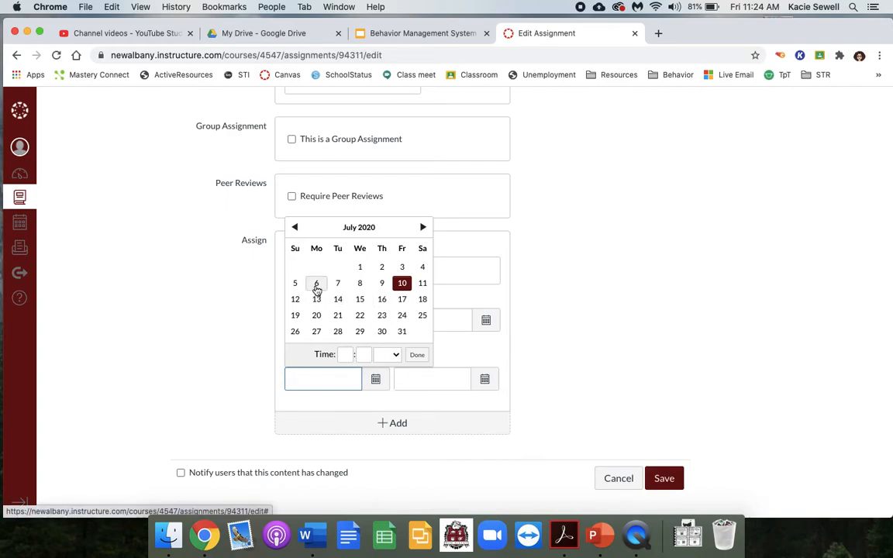
{"action": "left_click", "coordinate": [317, 283]}
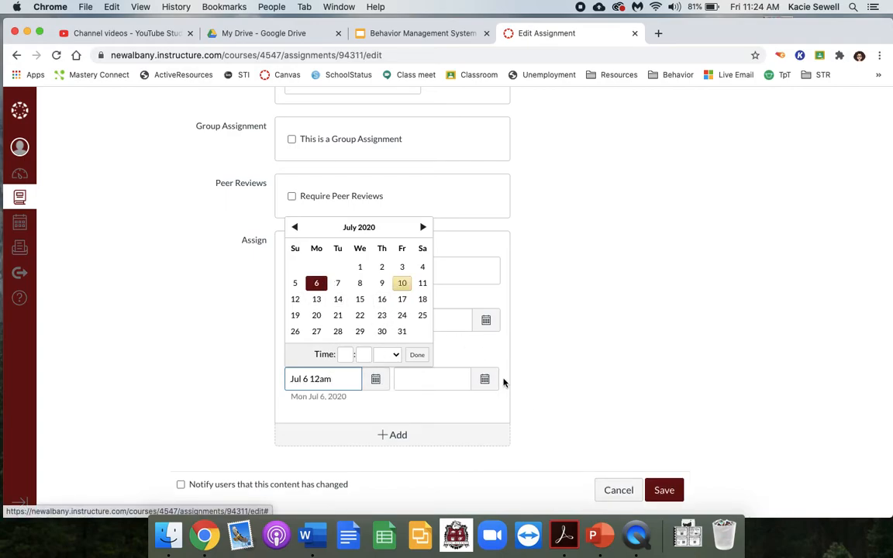
{"action": "left_click", "coordinate": [467, 377]}
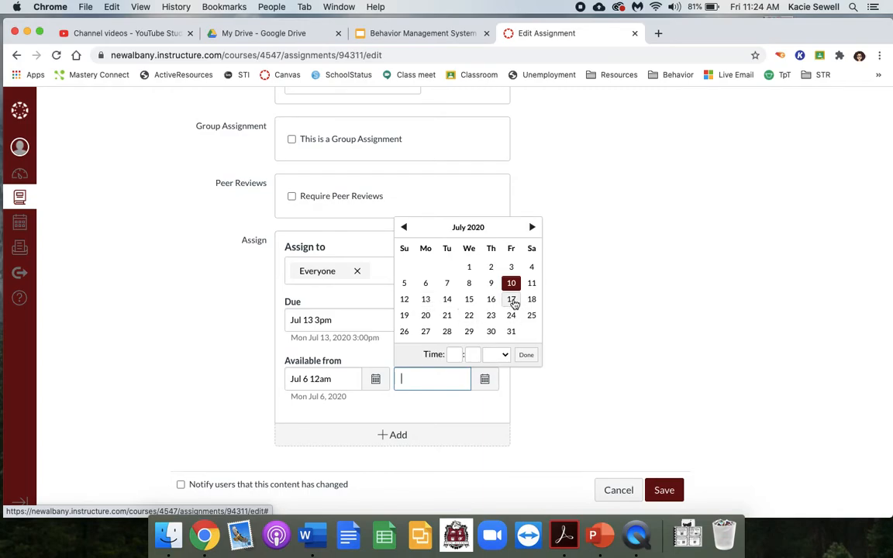
{"action": "left_click", "coordinate": [511, 299]}
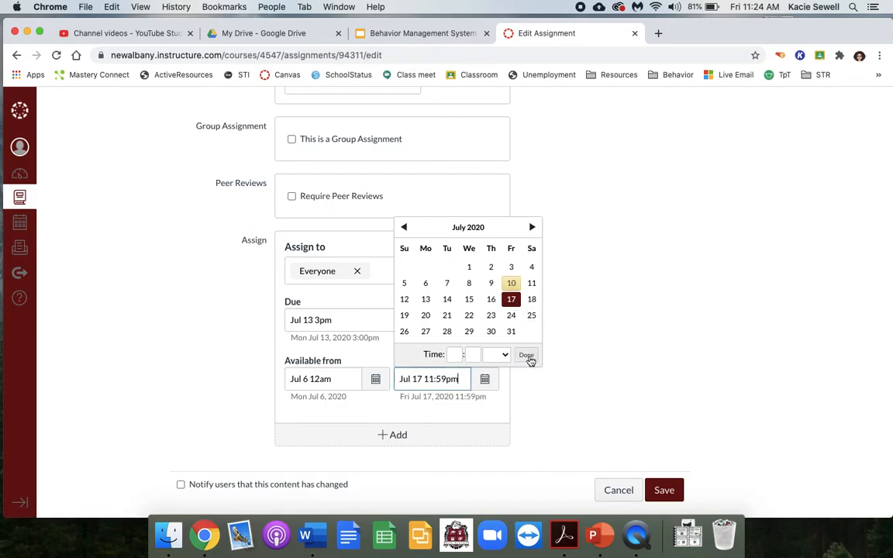
{"action": "left_click", "coordinate": [527, 356]}
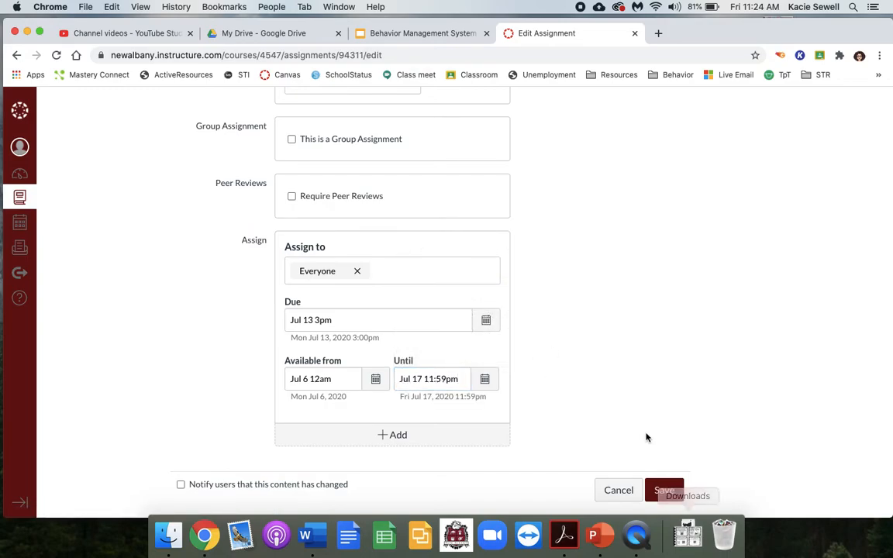
- Set the assignment's submission type to Online
{"action": "scroll", "coordinate": [640, 403], "scroll_direction": "up", "scroll_amount": 5}
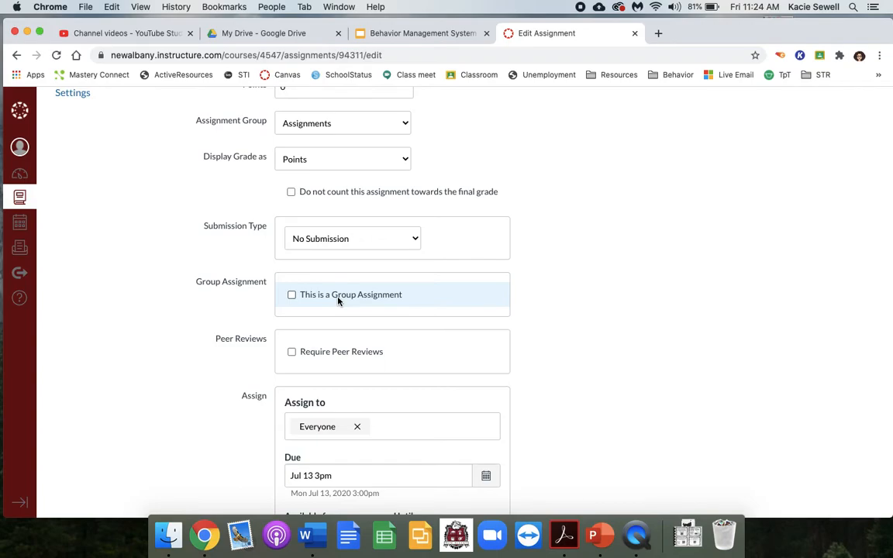
{"action": "scroll", "coordinate": [338, 301], "scroll_direction": "up", "scroll_amount": 3}
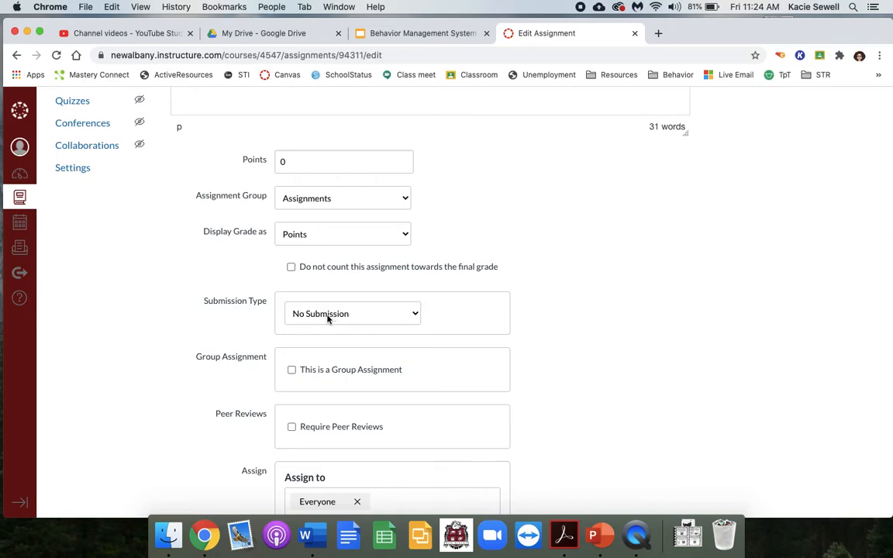
{"action": "left_click", "coordinate": [327, 316]}
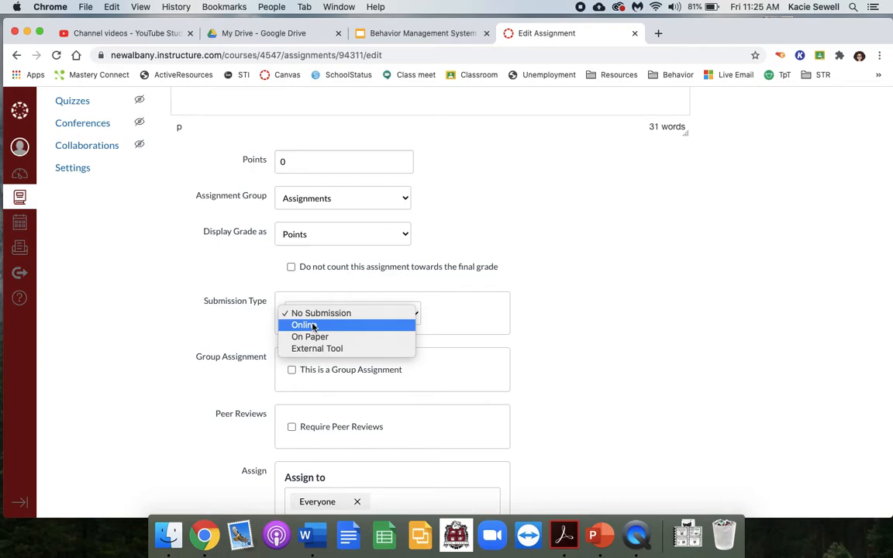
{"action": "left_click", "coordinate": [314, 325]}
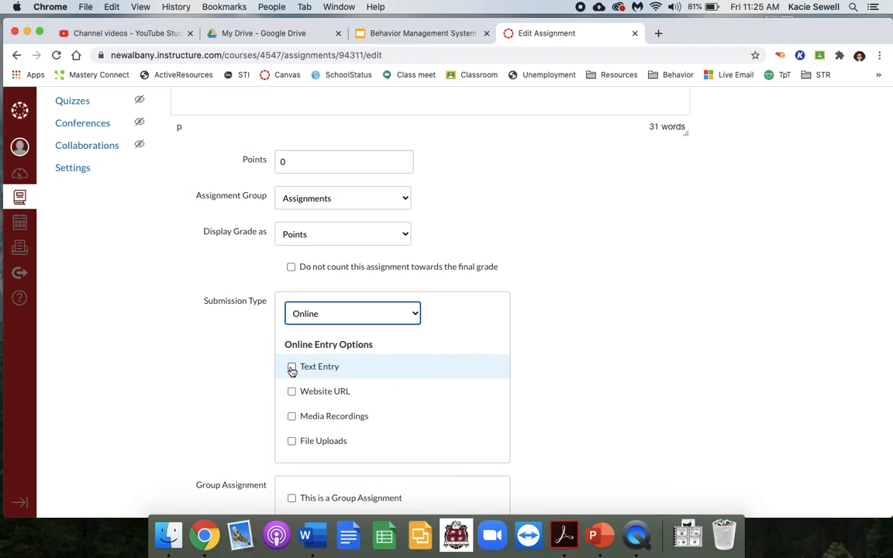
- Allow Text Entry, Website URL, Media Recordings and File Uploads as online entry options
{"action": "scroll", "coordinate": [490, 261], "scroll_direction": "up", "scroll_amount": 10}
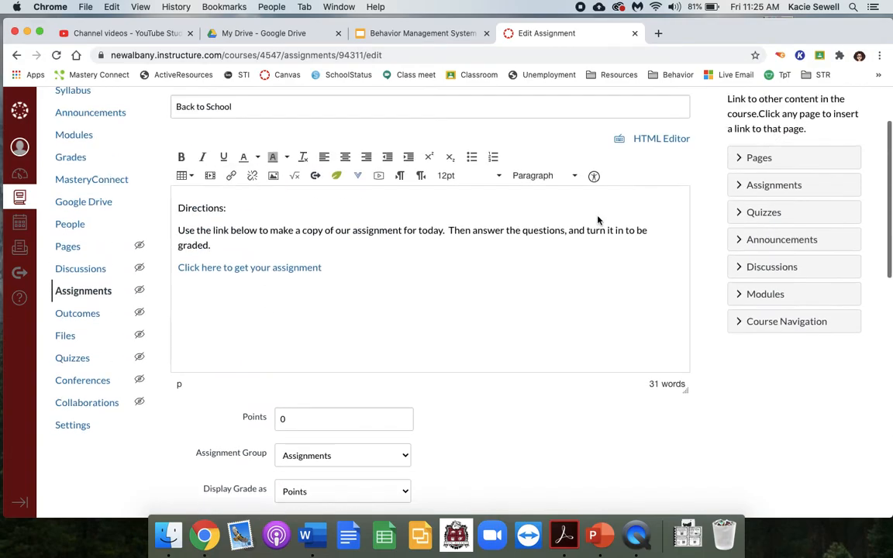
{"action": "scroll", "coordinate": [492, 337], "scroll_direction": "down", "scroll_amount": 15}
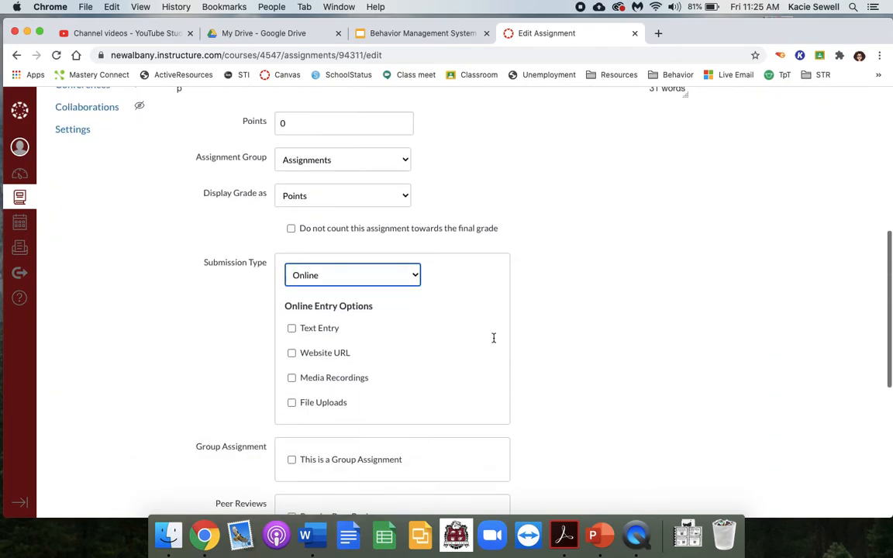
{"action": "left_click", "coordinate": [318, 156]}
{"action": "scroll", "coordinate": [475, 211], "scroll_direction": "up", "scroll_amount": 10}
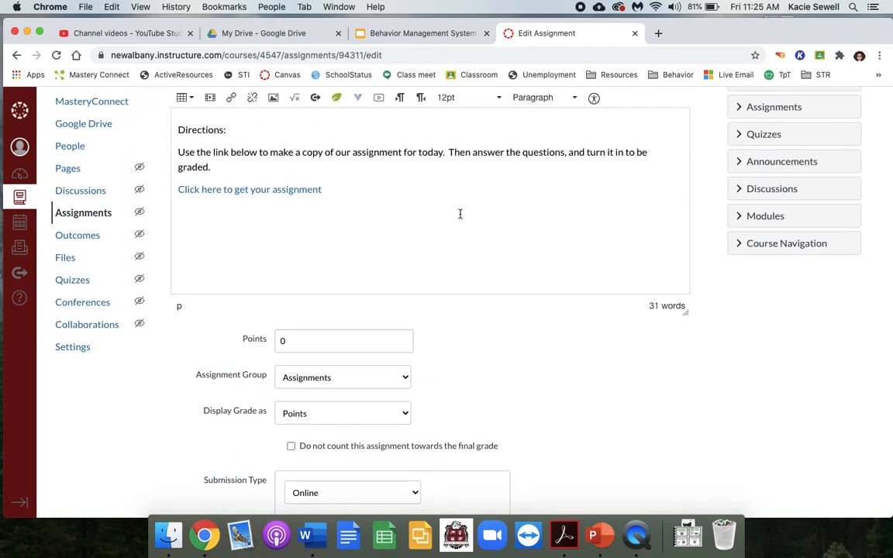
{"action": "scroll", "coordinate": [465, 248], "scroll_direction": "down", "scroll_amount": 5}
{"action": "left_click", "coordinate": [292, 318]}
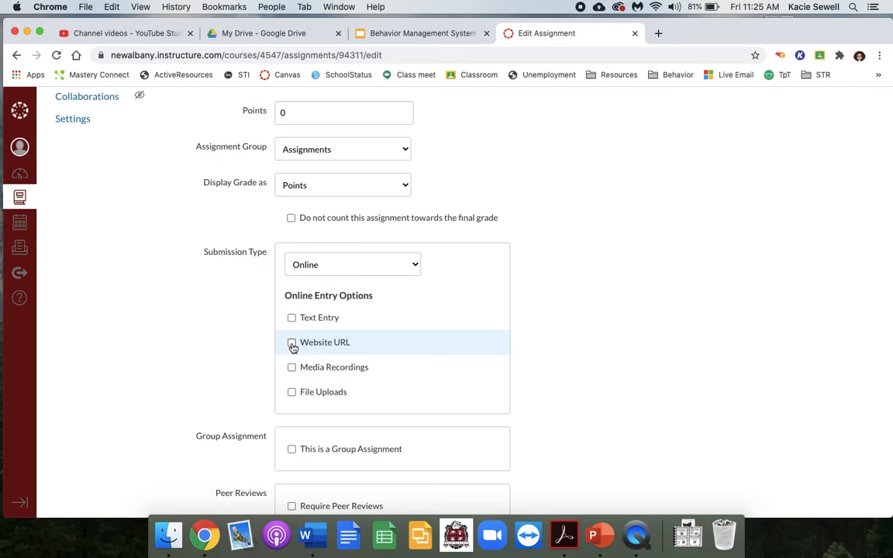
{"action": "left_click", "coordinate": [292, 393]}
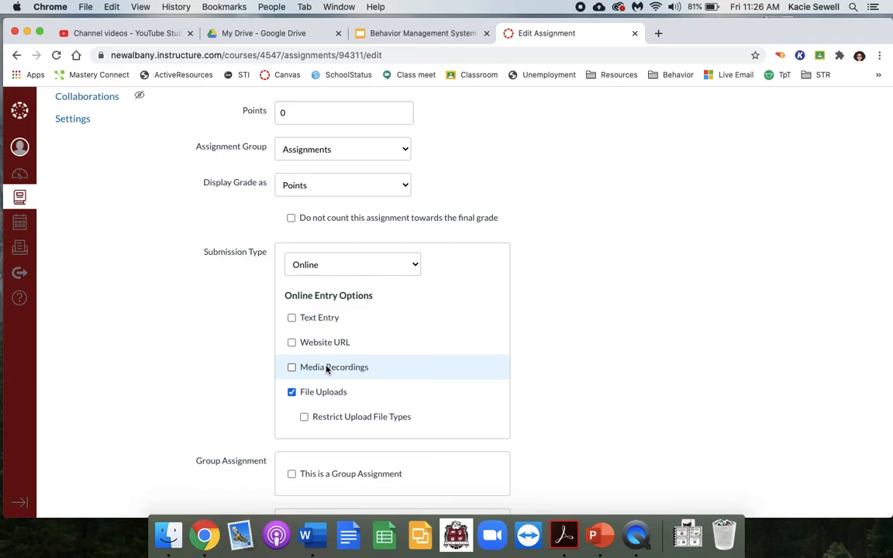
{"action": "left_click", "coordinate": [307, 319]}
{"action": "left_click", "coordinate": [294, 341]}
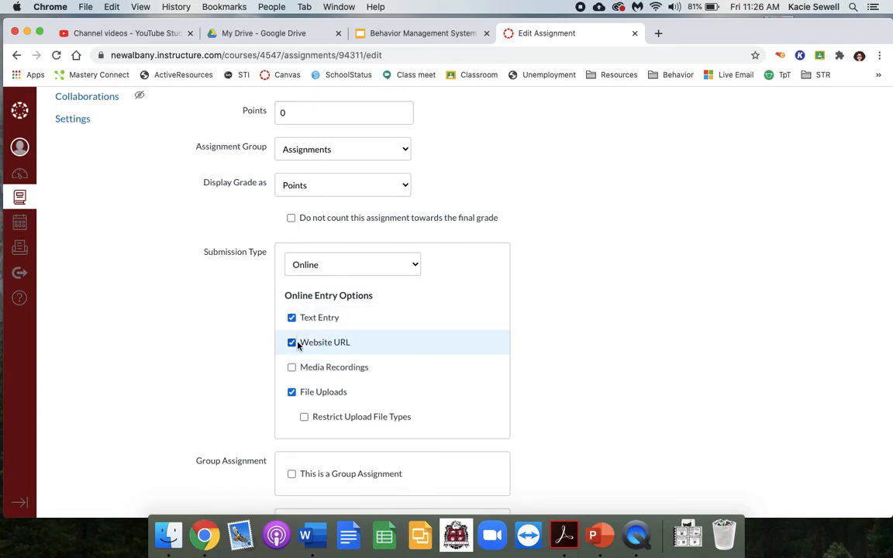
{"action": "left_click", "coordinate": [296, 367]}
- Look through the choices for assignment group and grade display, keeping Assignments and Points selected
{"action": "scroll", "coordinate": [602, 423], "scroll_direction": "down", "scroll_amount": 1}
{"action": "scroll", "coordinate": [603, 424], "scroll_direction": "down", "scroll_amount": 3}
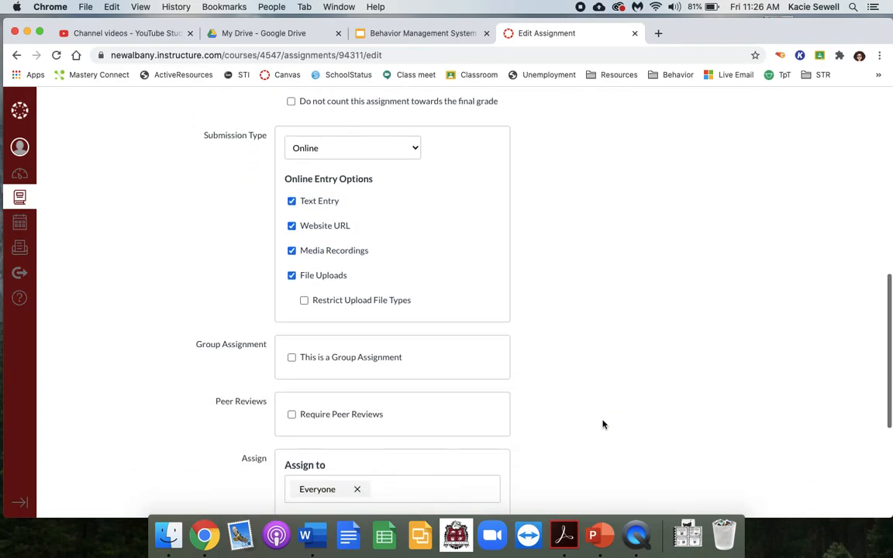
{"action": "scroll", "coordinate": [603, 424], "scroll_direction": "up", "scroll_amount": 5}
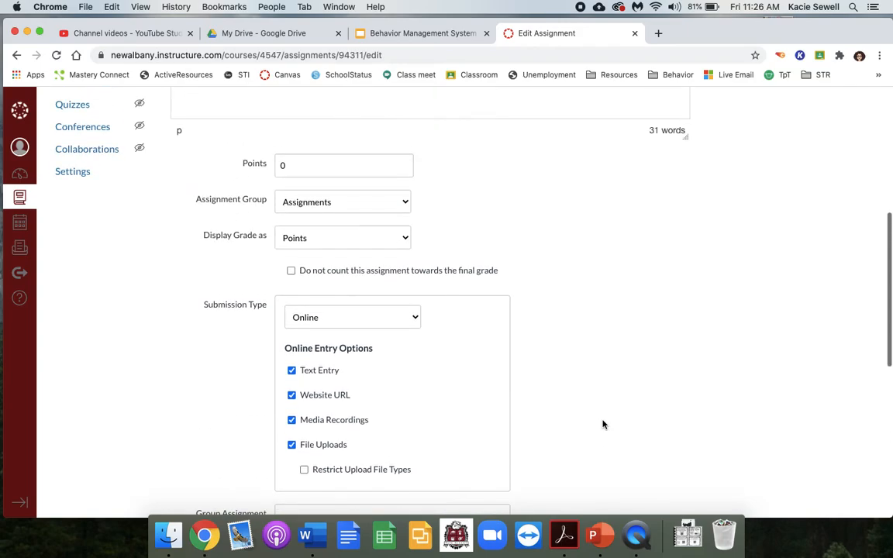
{"action": "left_click", "coordinate": [360, 205]}
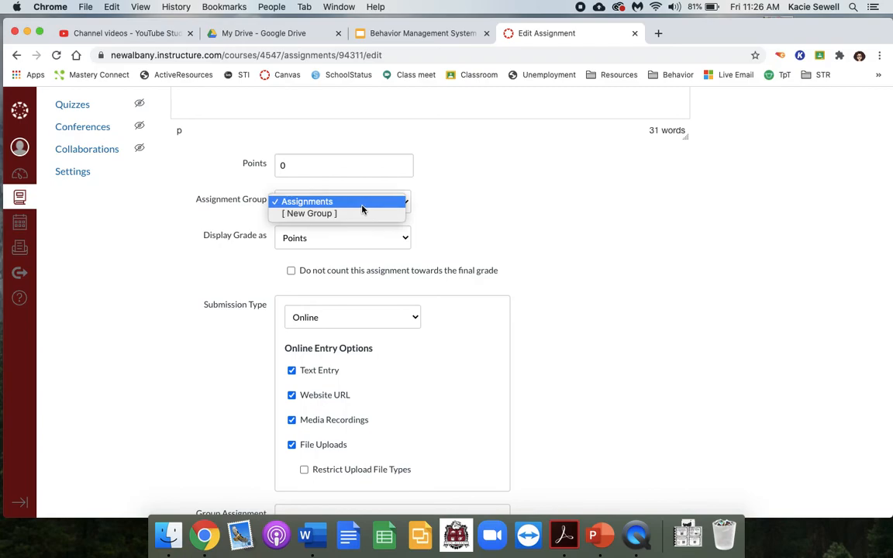
{"action": "left_click", "coordinate": [361, 205]}
{"action": "left_click", "coordinate": [362, 205]}
{"action": "left_click", "coordinate": [426, 193]}
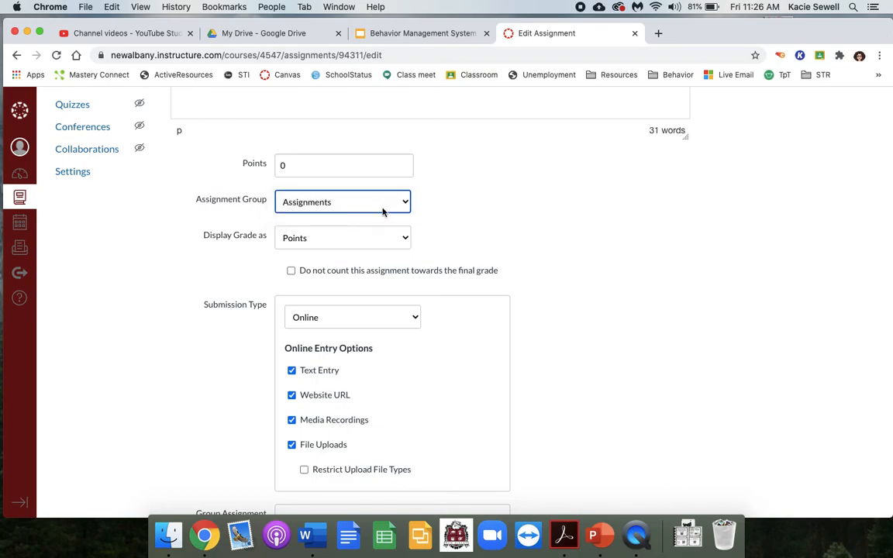
{"action": "left_click", "coordinate": [360, 238]}
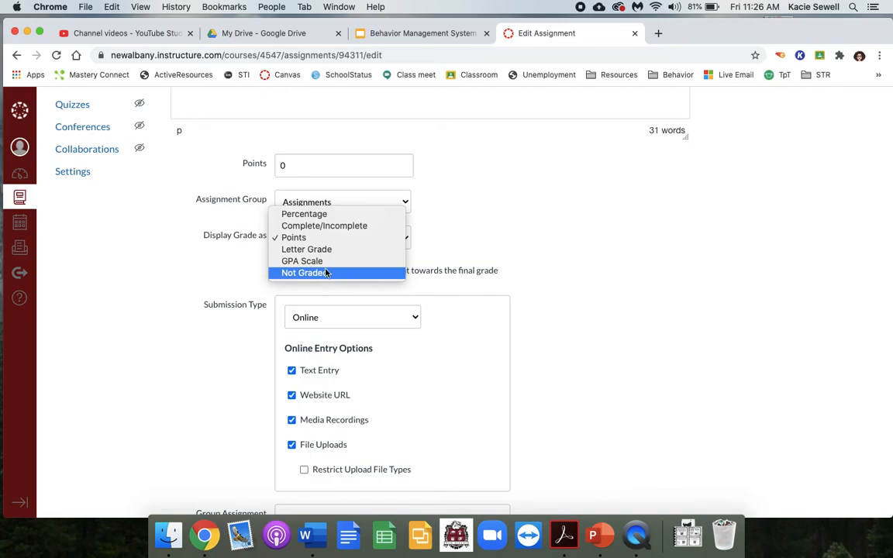
{"action": "left_click", "coordinate": [320, 237]}
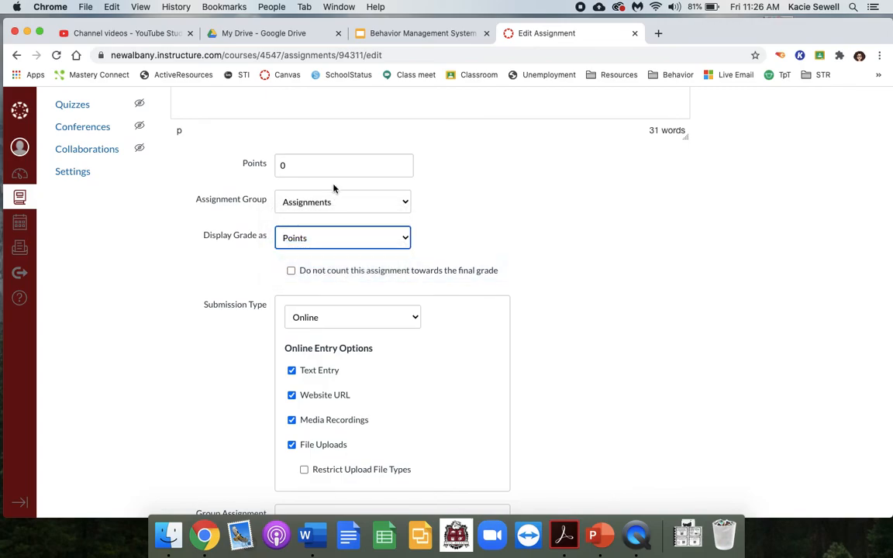
- Set the assignment's points to 100
{"action": "left_click_drag", "start_coordinate": [307, 172], "coordinate": [272, 167]}
{"action": "type", "text": "100"}
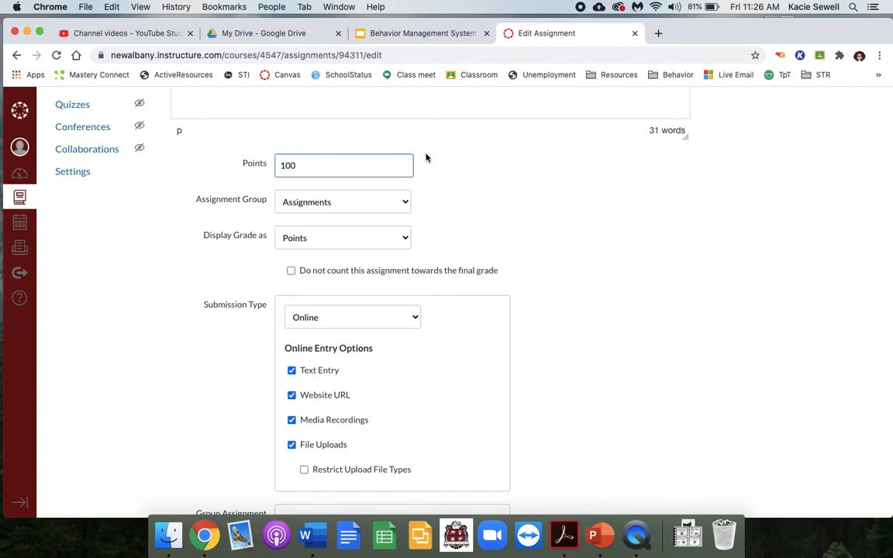
{"action": "scroll", "coordinate": [544, 197], "scroll_direction": "down", "scroll_amount": 1}
{"action": "scroll", "coordinate": [543, 197], "scroll_direction": "down", "scroll_amount": 3}
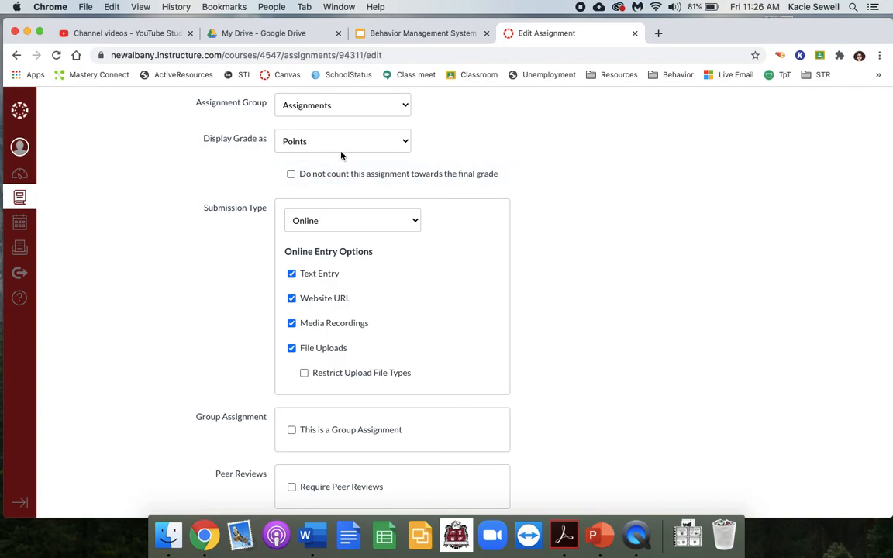
{"action": "scroll", "coordinate": [345, 151], "scroll_direction": "down", "scroll_amount": 8}
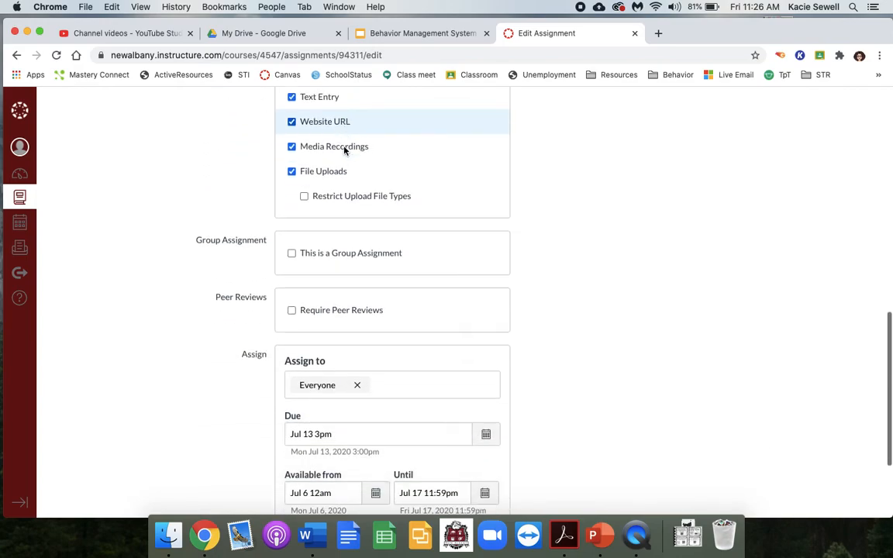
- Save the Back to School assignment and review its directions, points, submission types and dates
{"action": "left_click", "coordinate": [660, 464]}
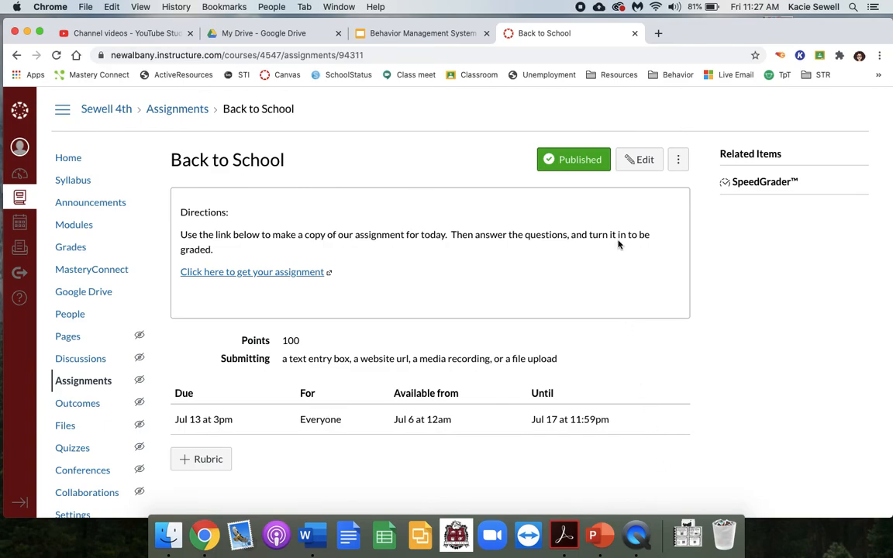
{"action": "scroll", "coordinate": [618, 244], "scroll_direction": "down", "scroll_amount": 1}
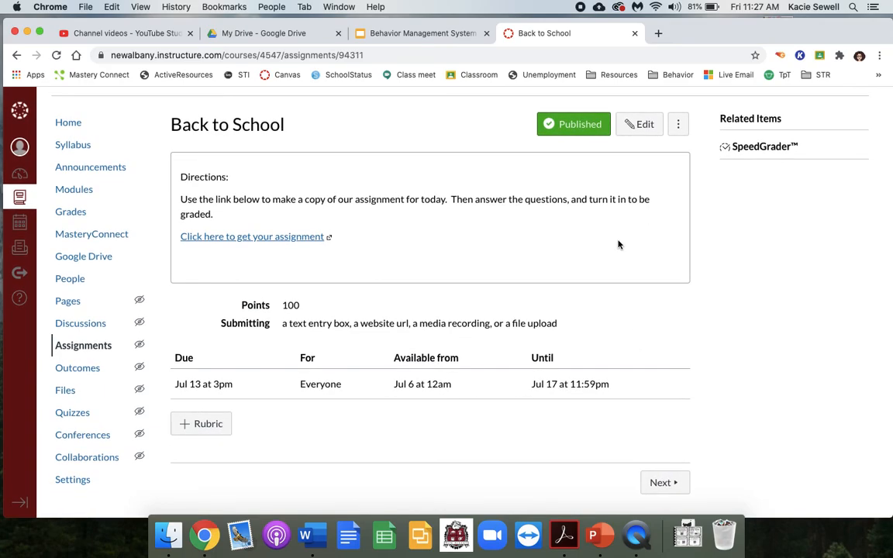
{"action": "scroll", "coordinate": [618, 244], "scroll_direction": "up", "scroll_amount": 1}
{"action": "scroll", "coordinate": [618, 245], "scroll_direction": "down", "scroll_amount": 1}
{"action": "scroll", "coordinate": [617, 244], "scroll_direction": "up", "scroll_amount": 1}
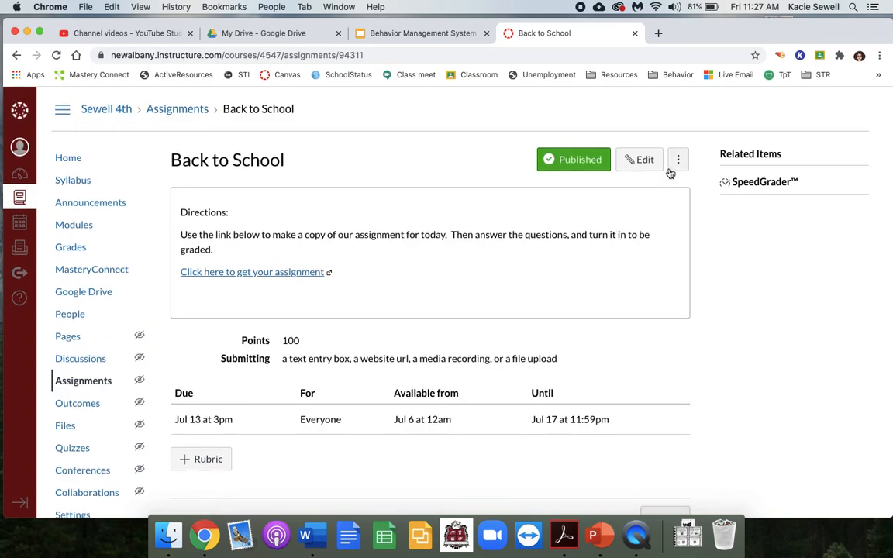
- Return to the course home page and collapse the Virtual School Daily Lessons module
{"action": "left_click", "coordinate": [71, 165]}
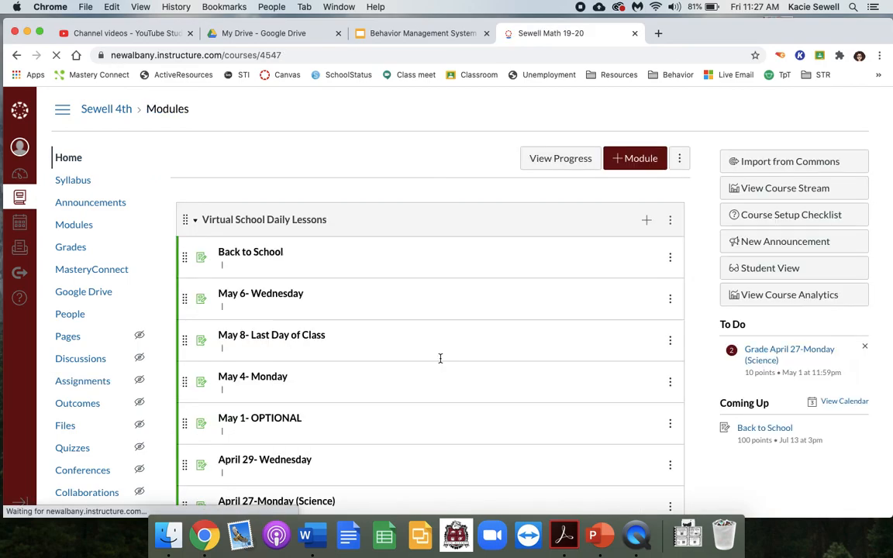
{"action": "scroll", "coordinate": [440, 358], "scroll_direction": "down", "scroll_amount": 2}
{"action": "left_click", "coordinate": [197, 148]}
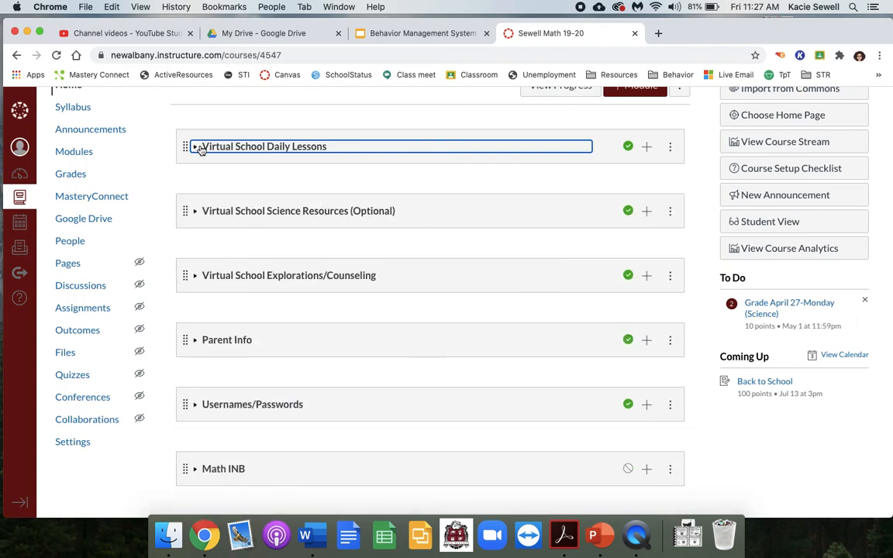
- Look through the course's module list, then expand Virtual School Daily Lessons to view its assignments and collapse it again
{"action": "scroll", "coordinate": [253, 375], "scroll_direction": "down", "scroll_amount": 15}
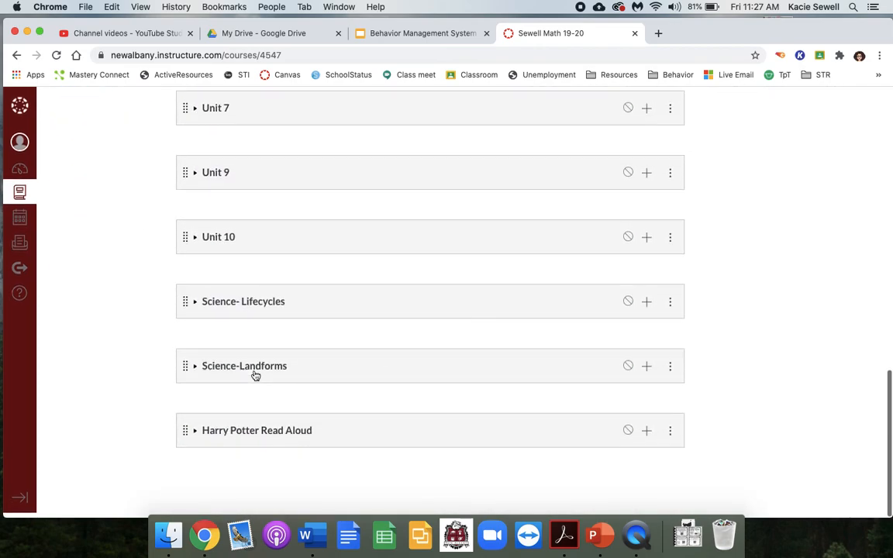
{"action": "scroll", "coordinate": [253, 380], "scroll_direction": "up", "scroll_amount": 15}
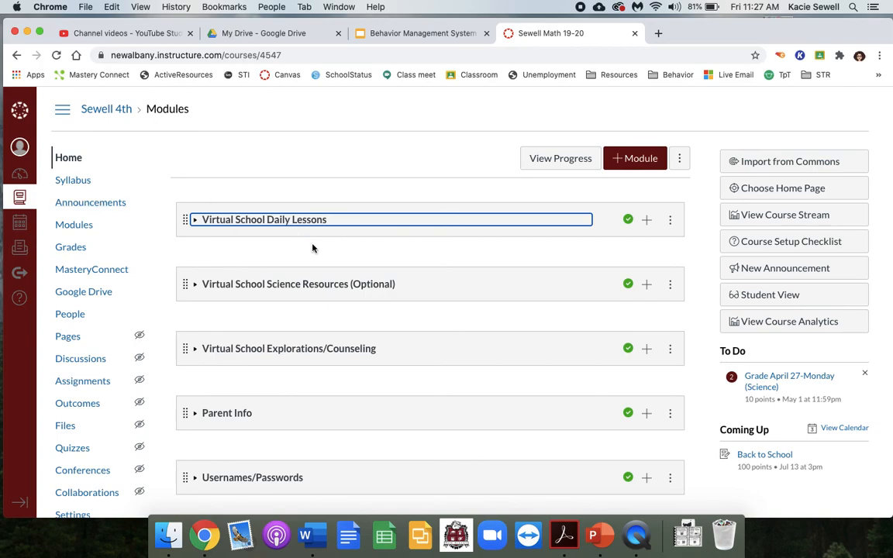
{"action": "left_click", "coordinate": [199, 221]}
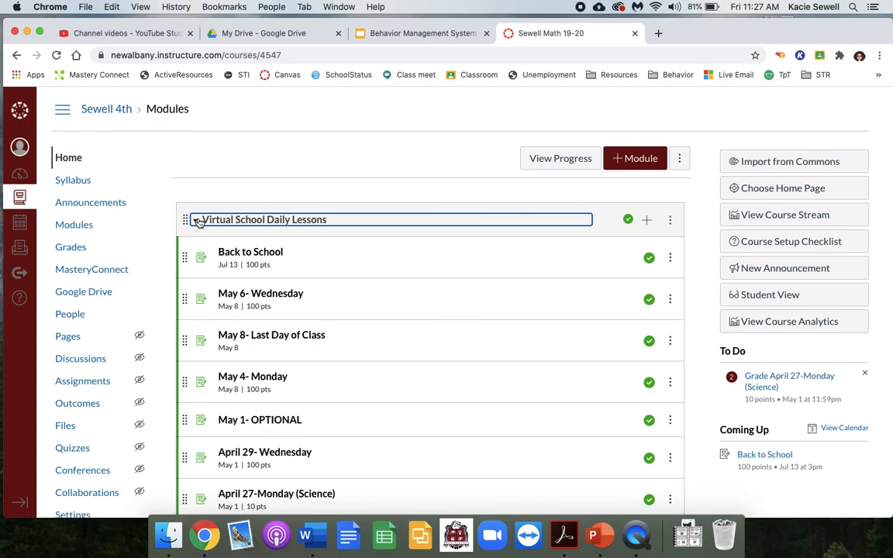
{"action": "left_click", "coordinate": [198, 221]}
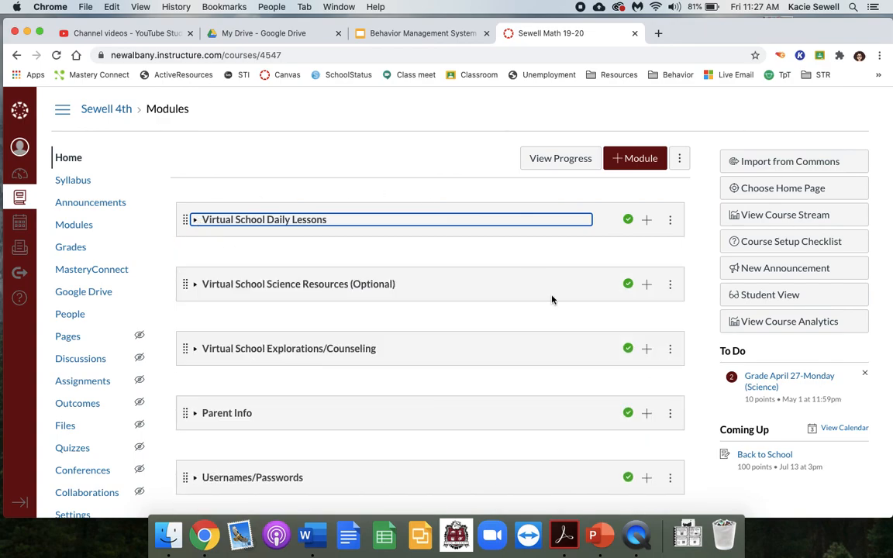